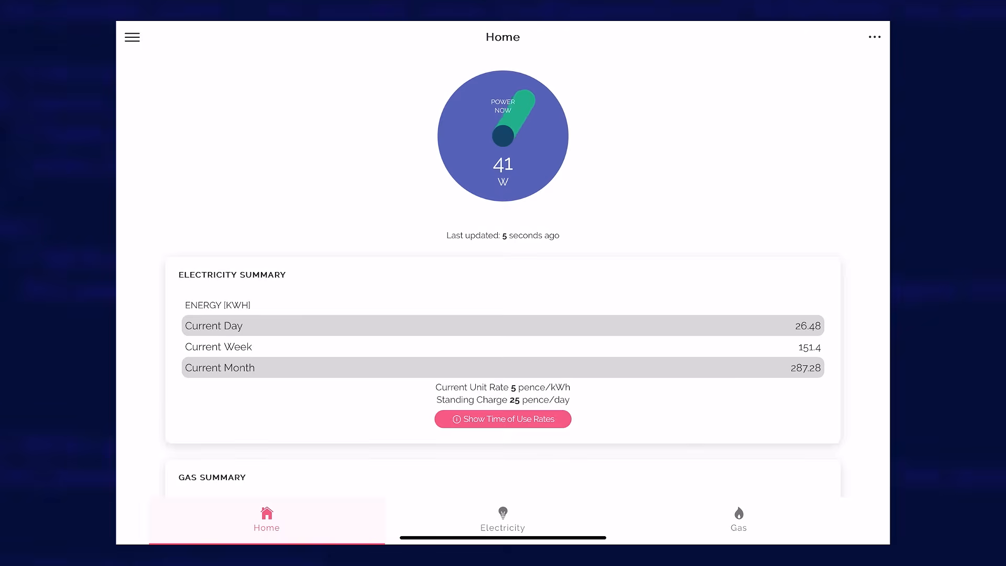
scroll(503, 314, down, 5)
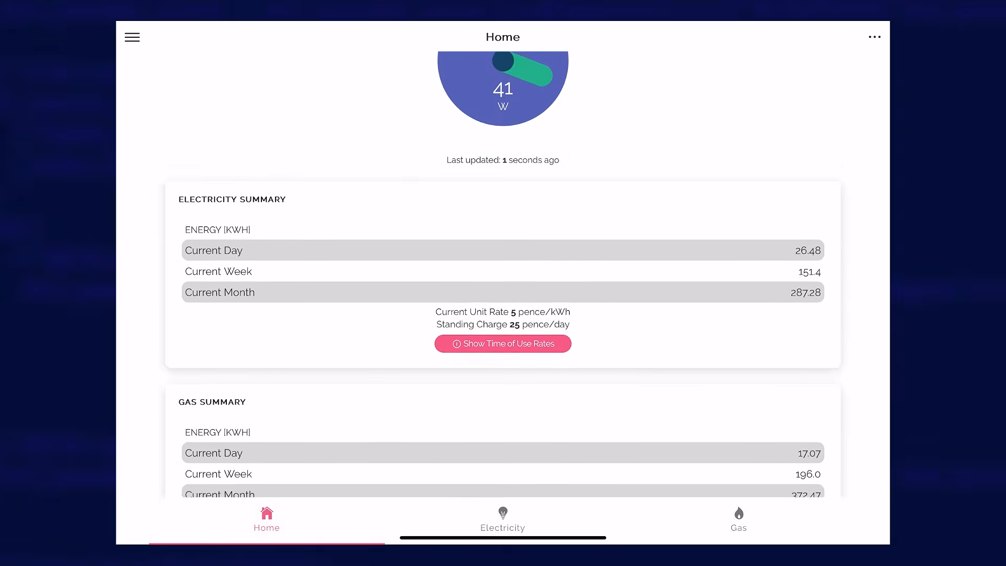
scroll(504, 315, up, 3)
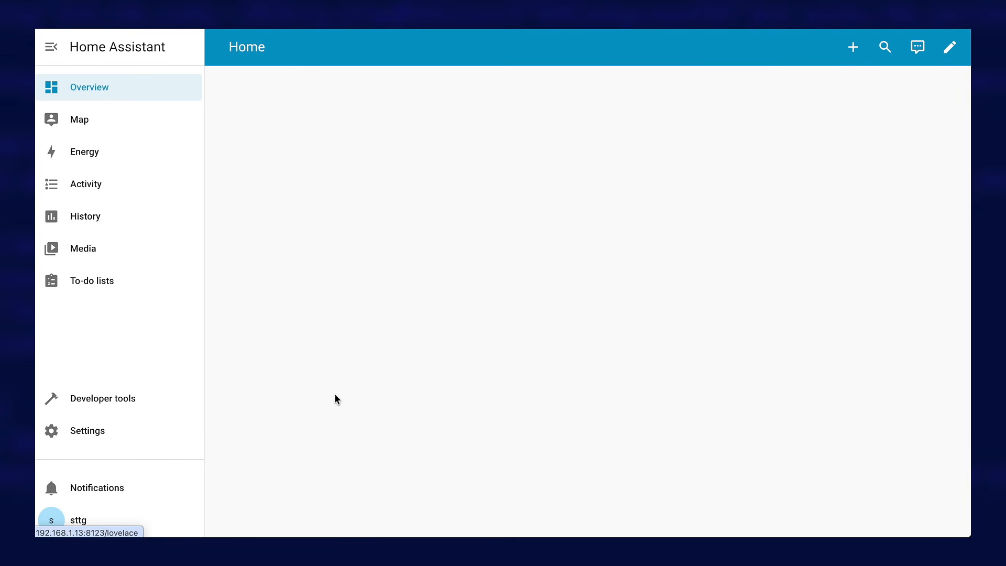
Open the Mosquitto broker page among the official add-ons in the add-on store
click(99, 438)
click(464, 314)
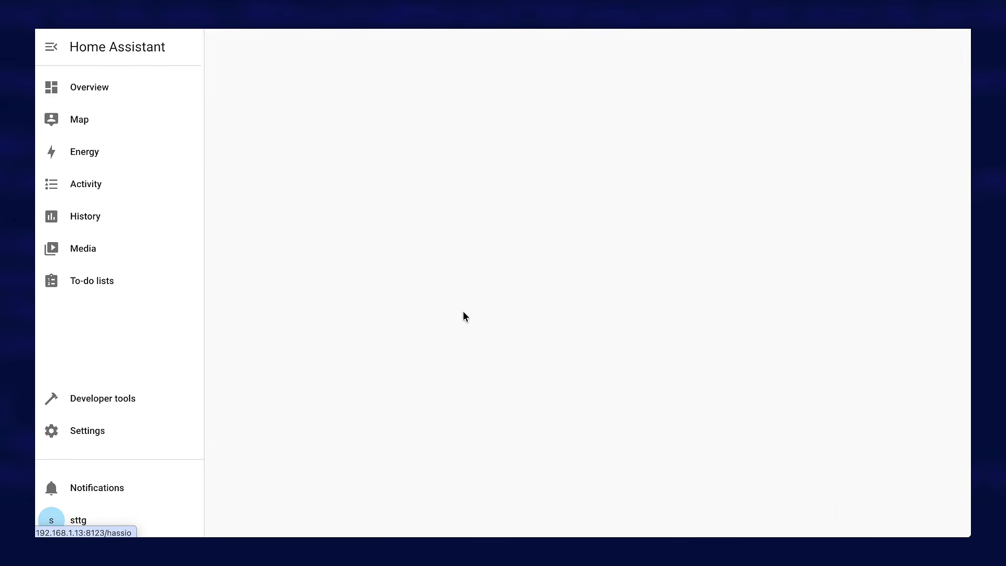
click(908, 518)
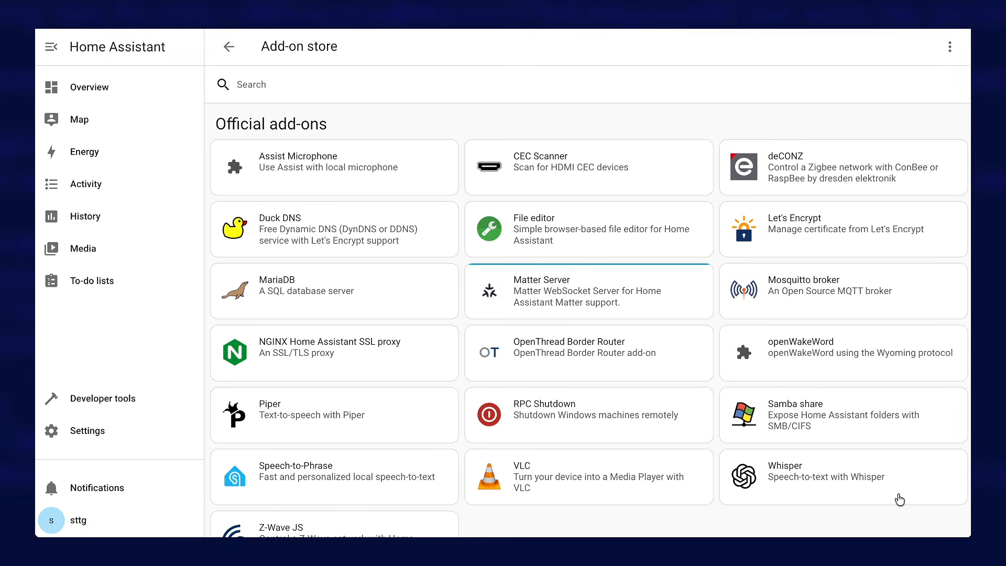
click(279, 86)
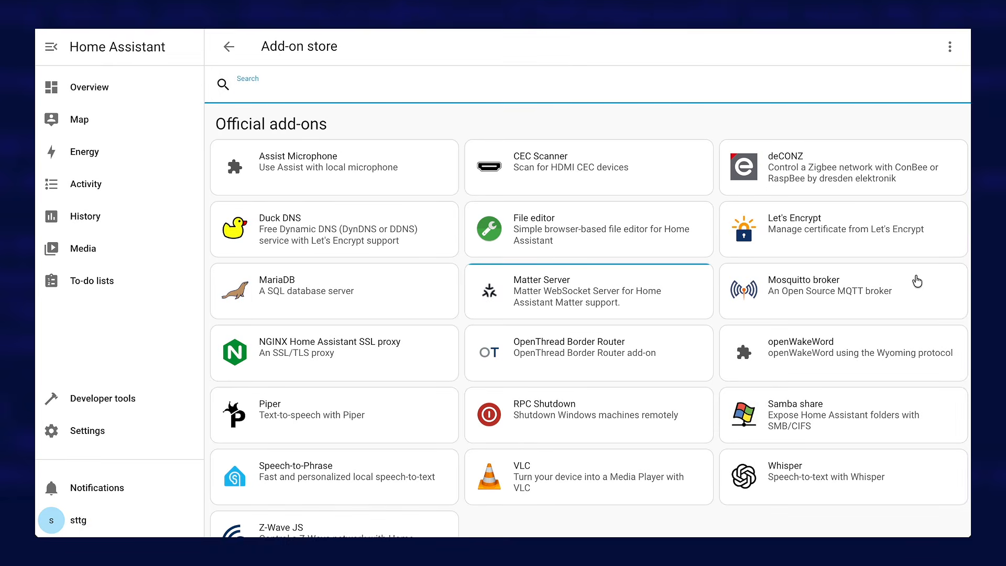
click(782, 293)
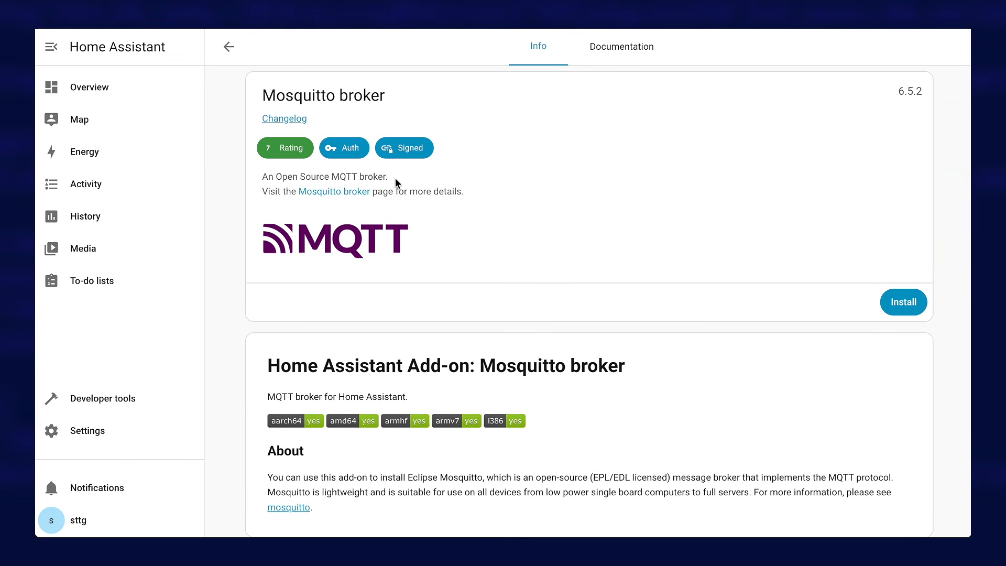
Install the Mosquitto broker add-on and start it
drag(395, 177, 329, 178)
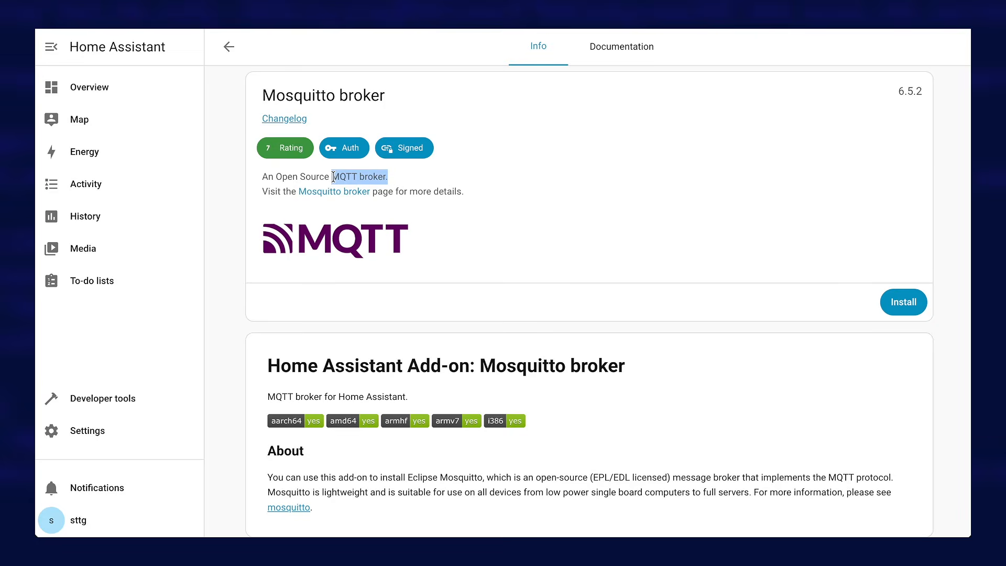
click(392, 176)
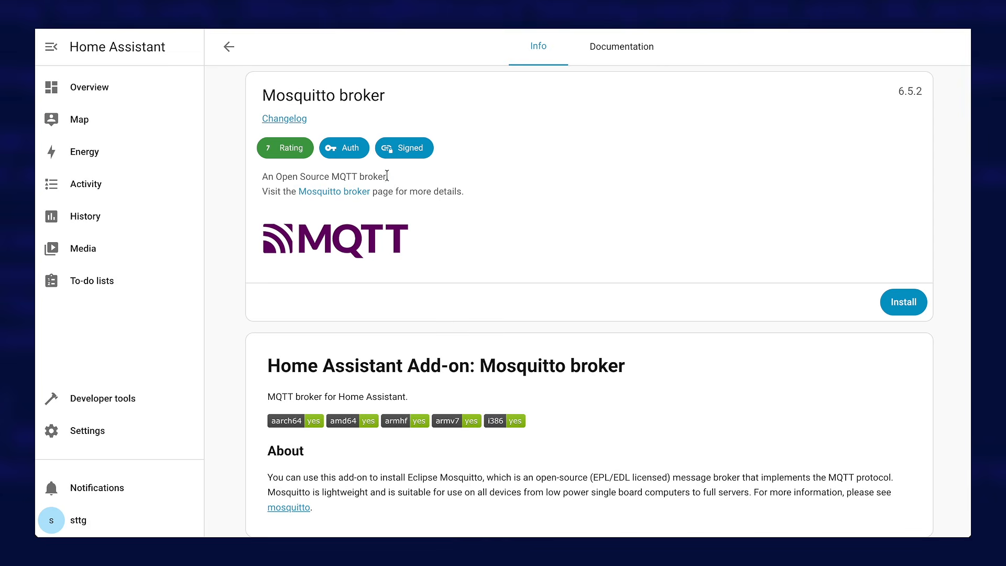
drag(389, 177, 331, 176)
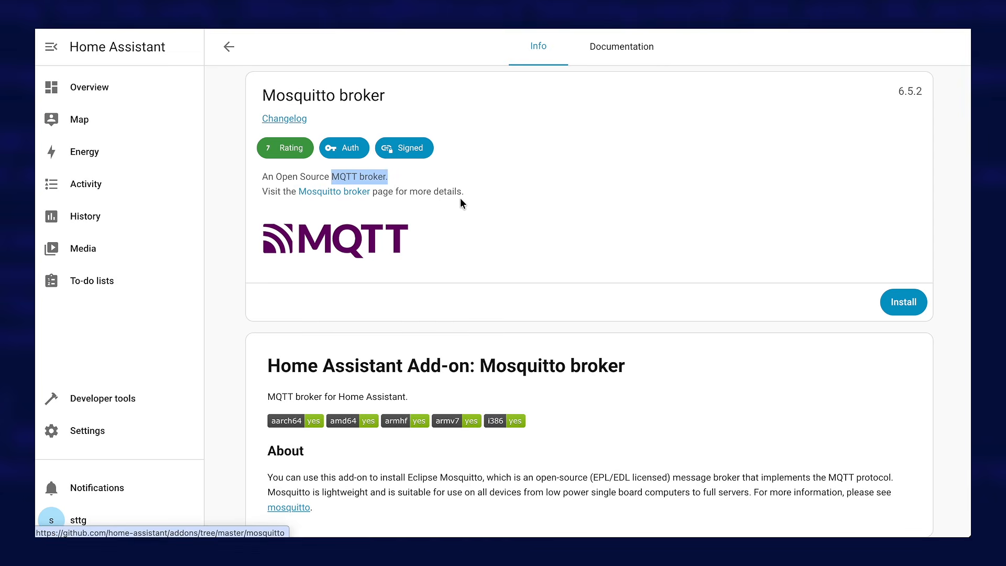
click(898, 302)
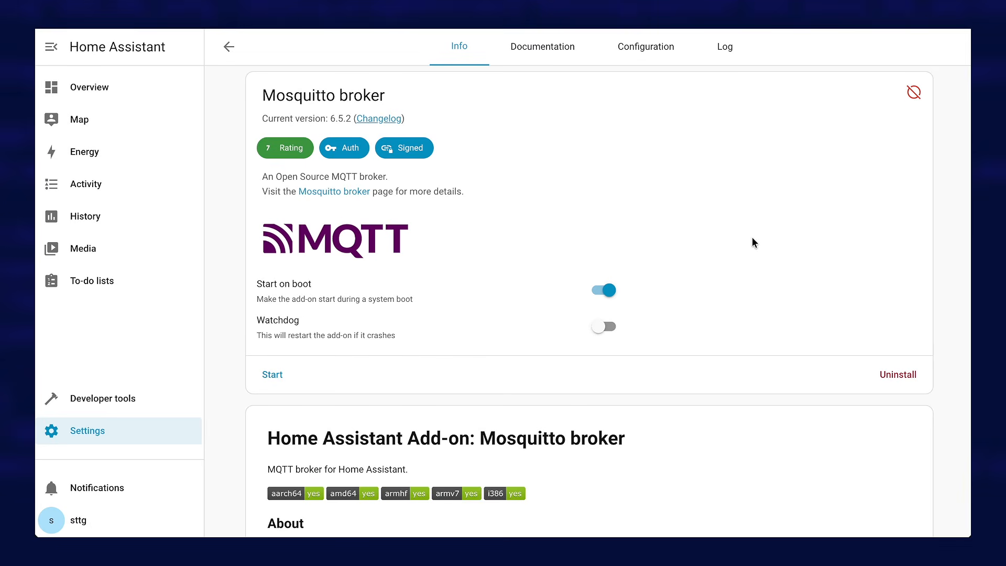
click(272, 377)
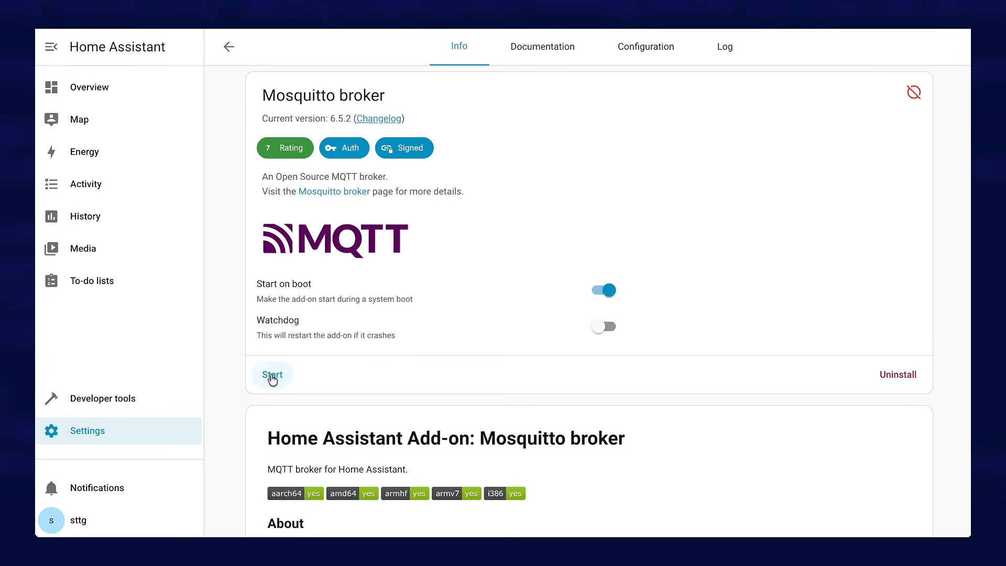
click(272, 378)
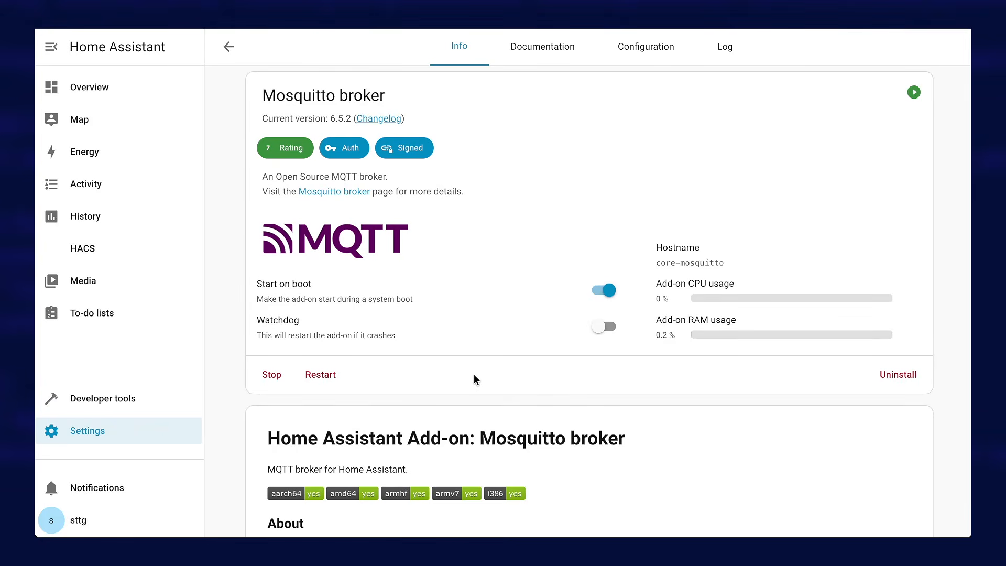
Add the discovered MQTT integration with the Mosquitto broker add-on as its broker, and return to the integrations overview
click(95, 433)
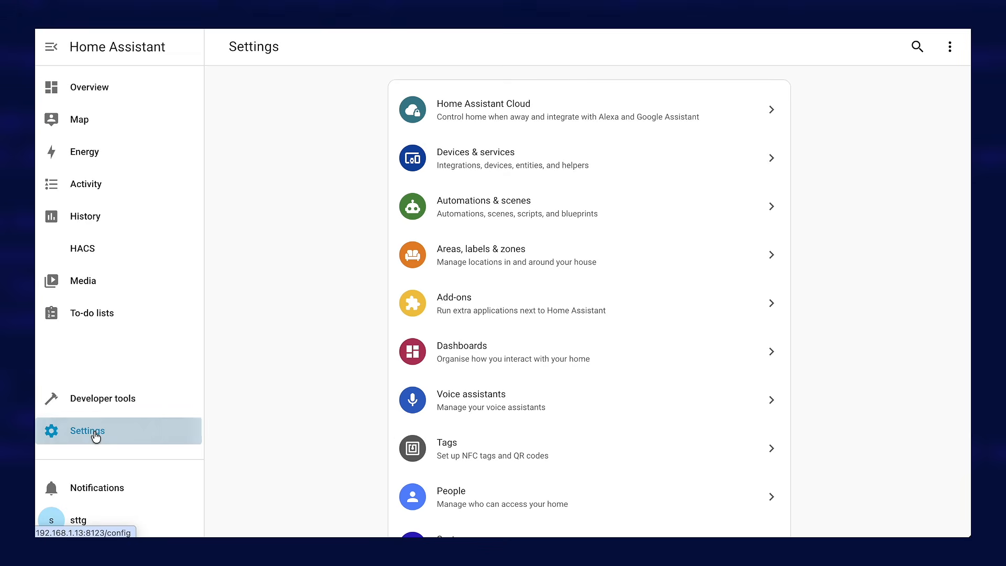
click(463, 162)
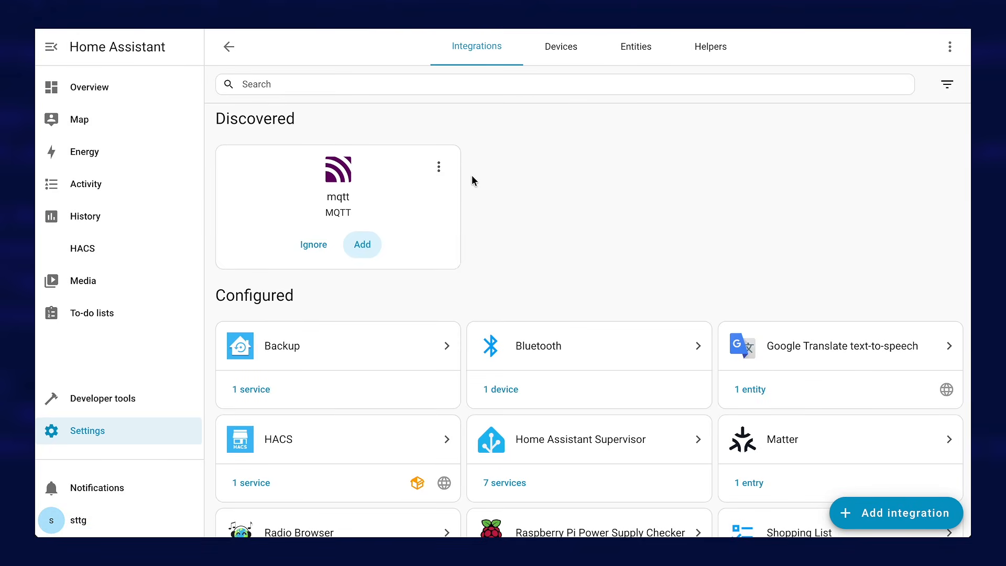
click(361, 244)
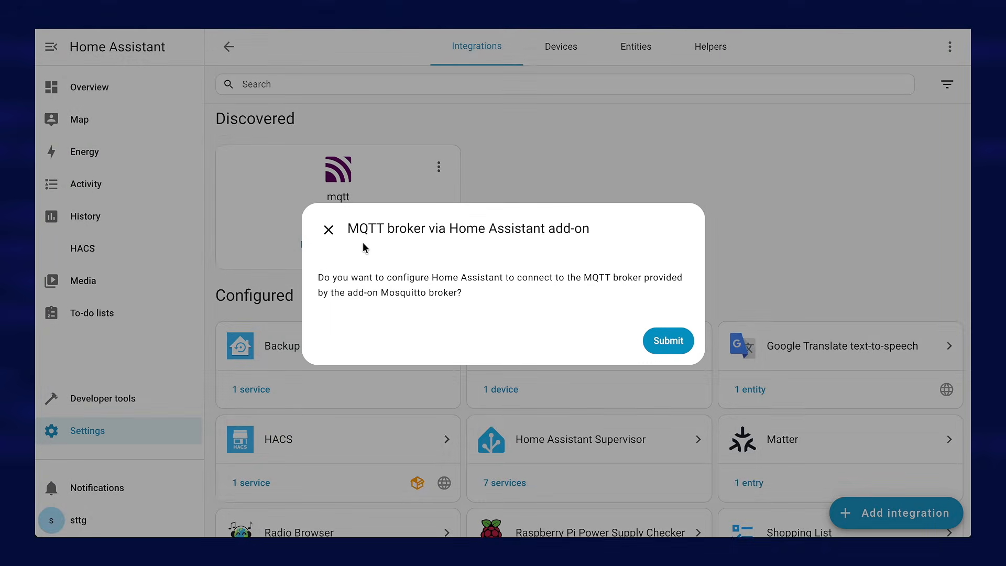
click(670, 340)
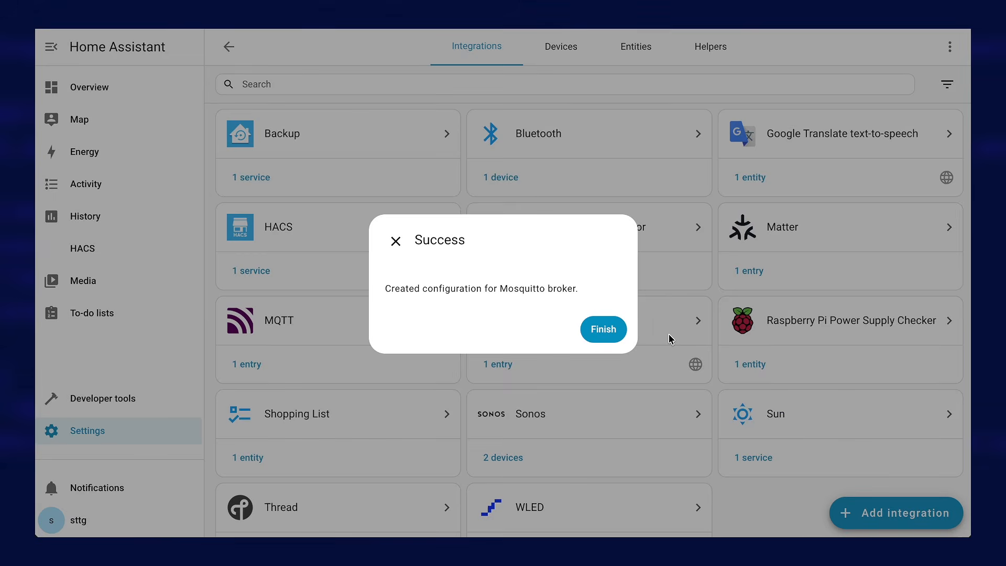
click(604, 330)
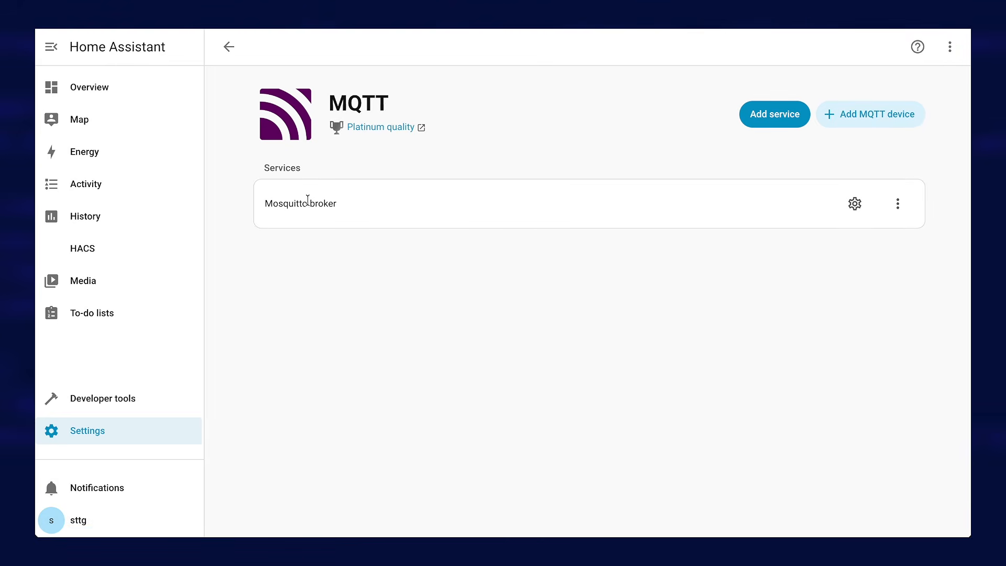
click(228, 47)
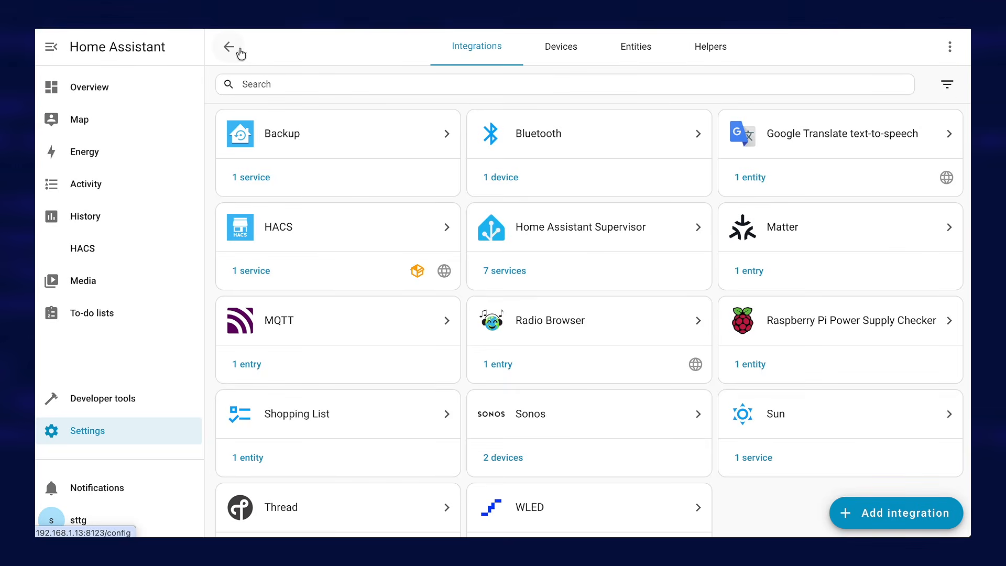
scroll(491, 399, down, 2)
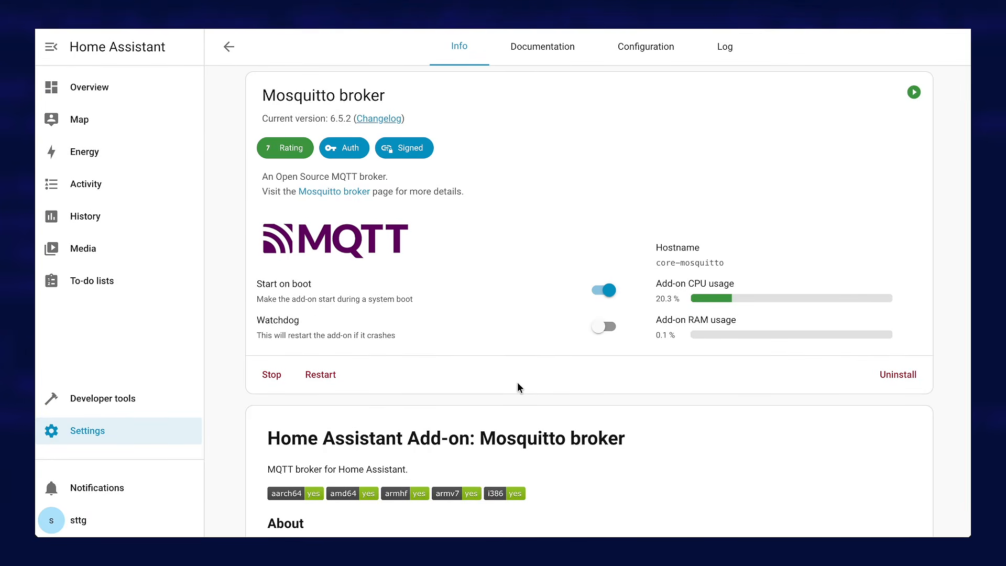
Enable Advanced mode in the user settings of the logged-in profile
click(87, 524)
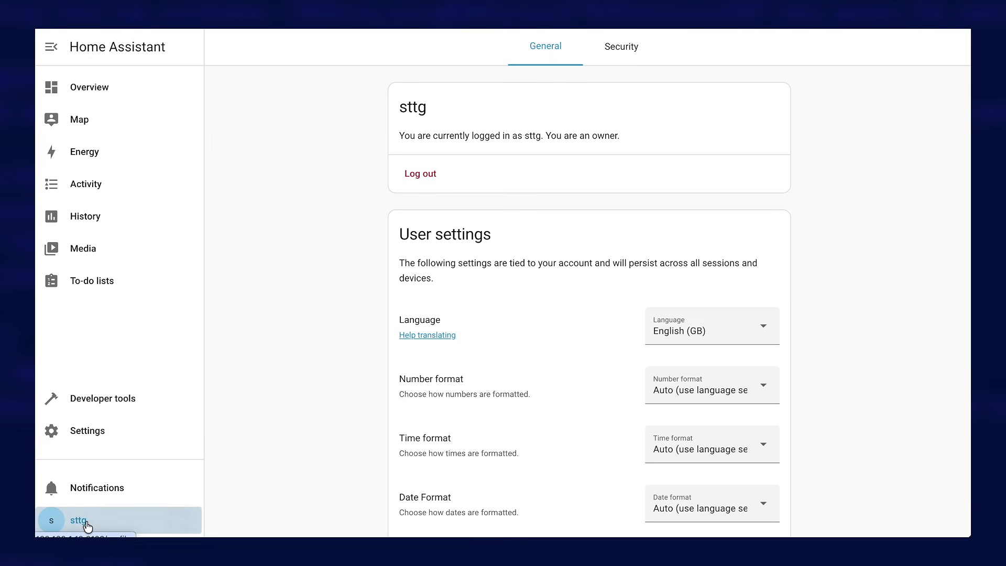
scroll(564, 442, down, 3)
scroll(564, 442, down, 5)
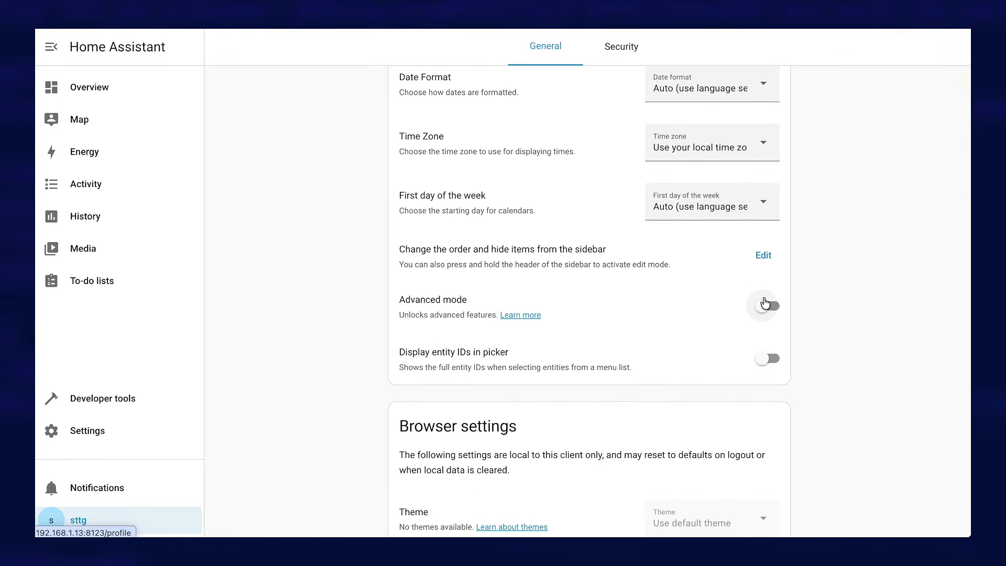
click(766, 304)
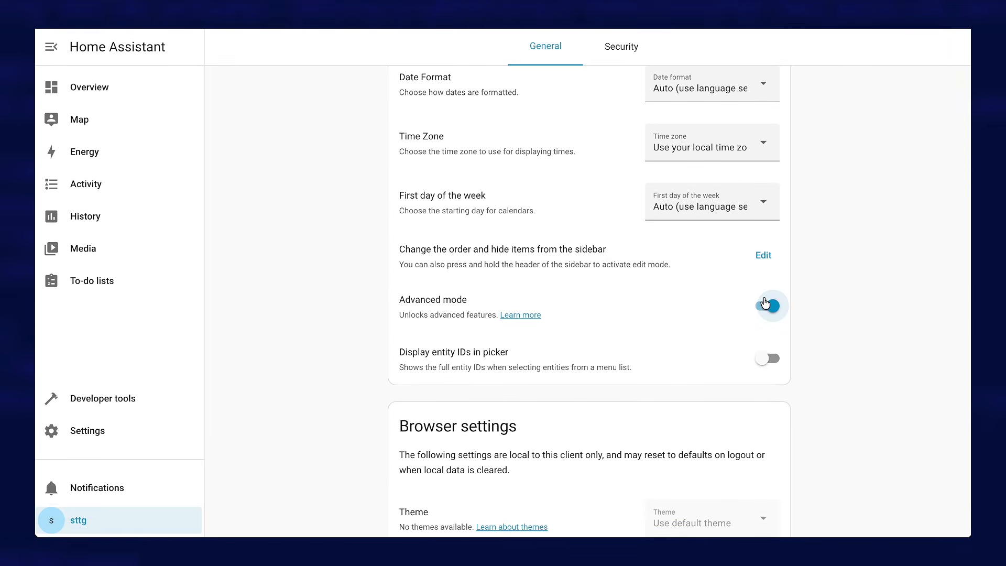
Begin adding a new Home Assistant user with mqttuser as both display name and username
click(78, 435)
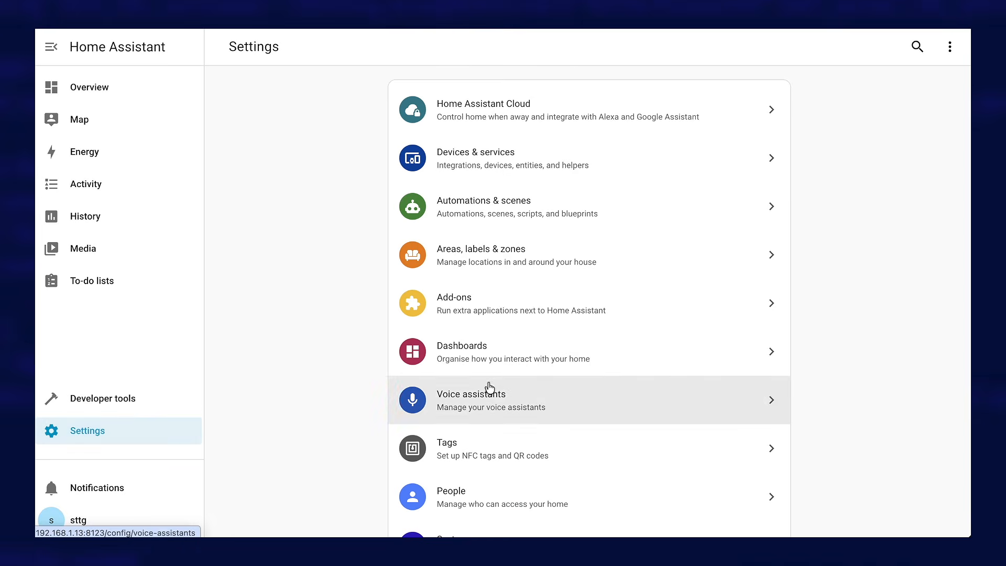
scroll(489, 388, down, 1)
click(443, 435)
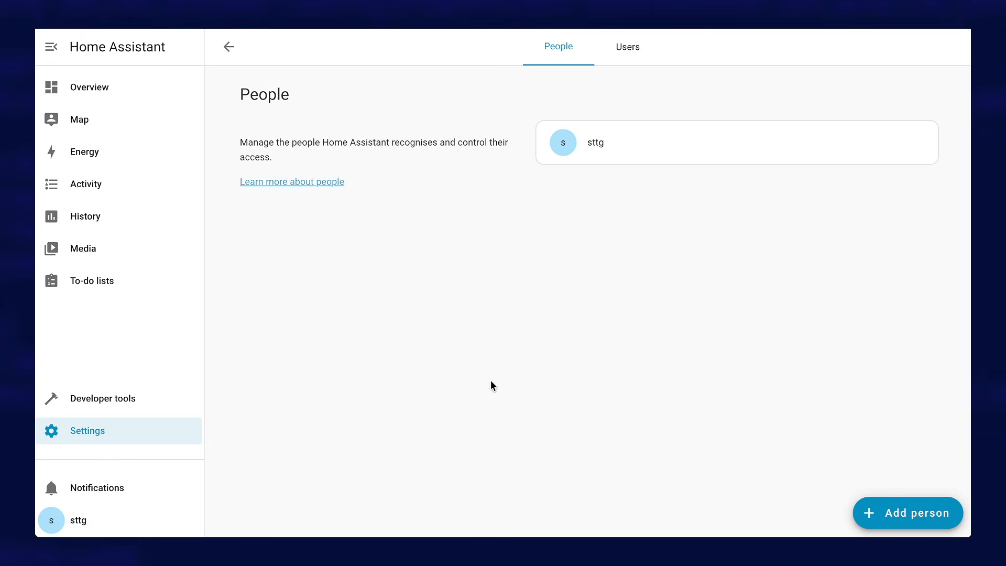
click(632, 60)
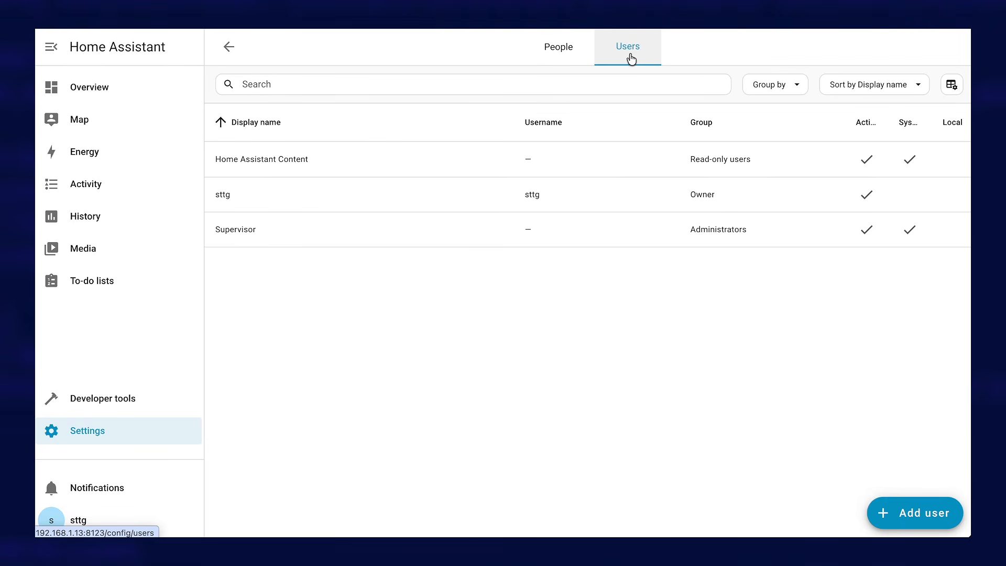
click(922, 517)
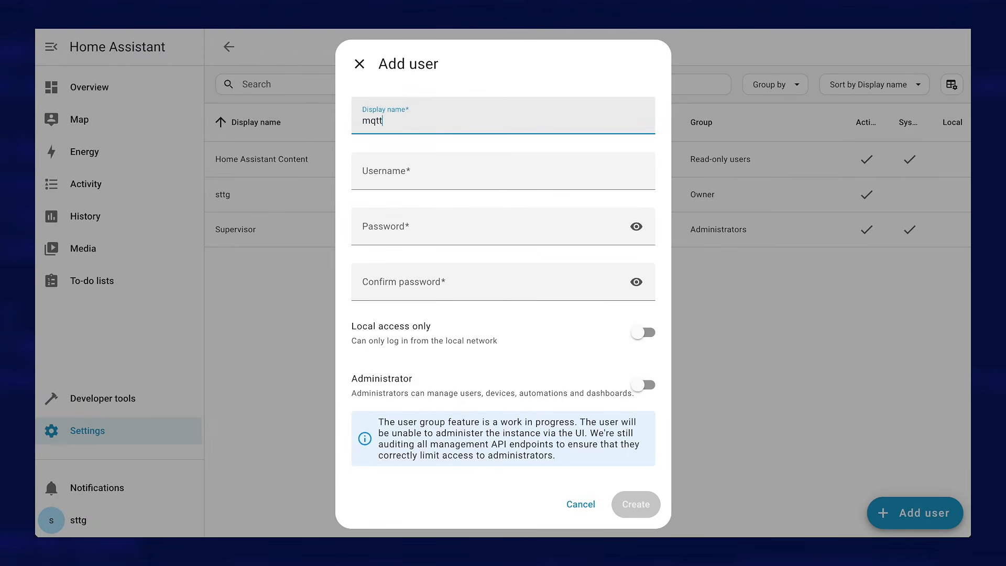
key(Tab)
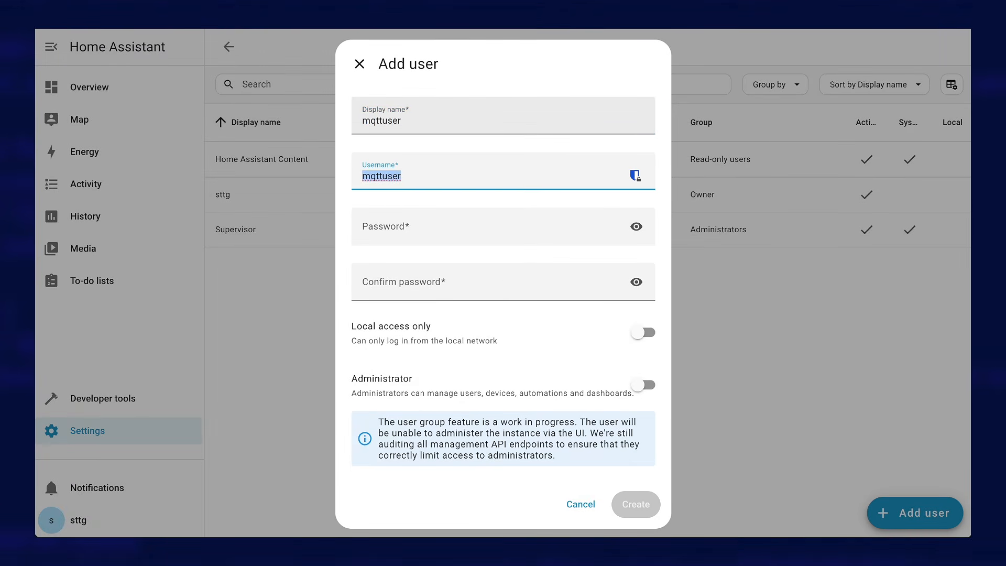
key(Tab)
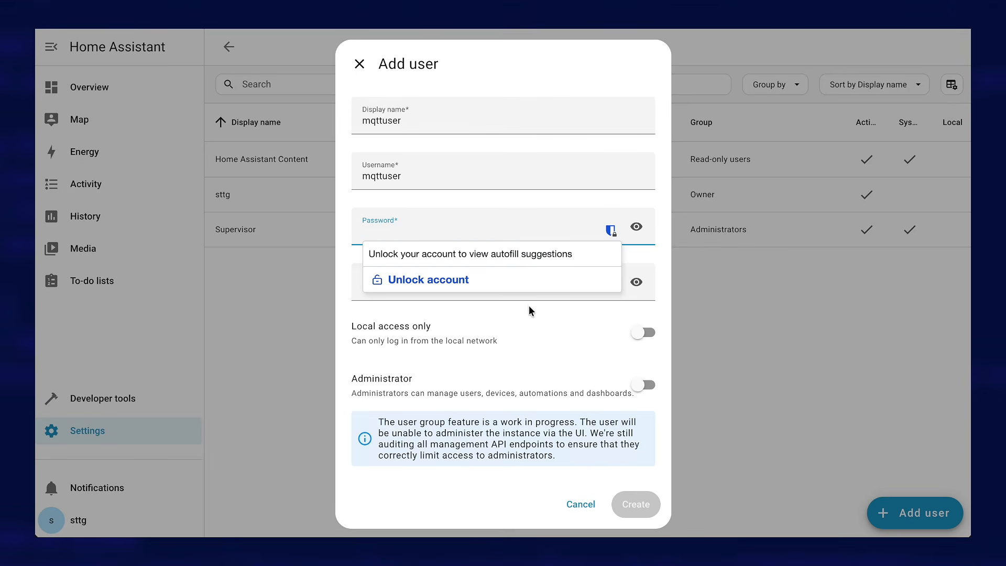
Enter the new user's password and repeat it in the password confirmation
click(531, 332)
click(455, 230)
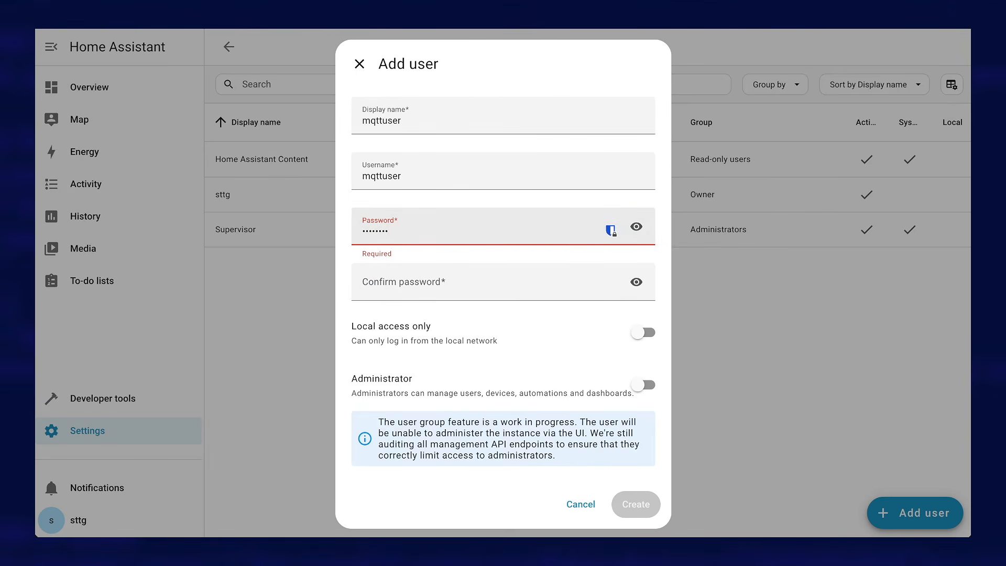
click(424, 285)
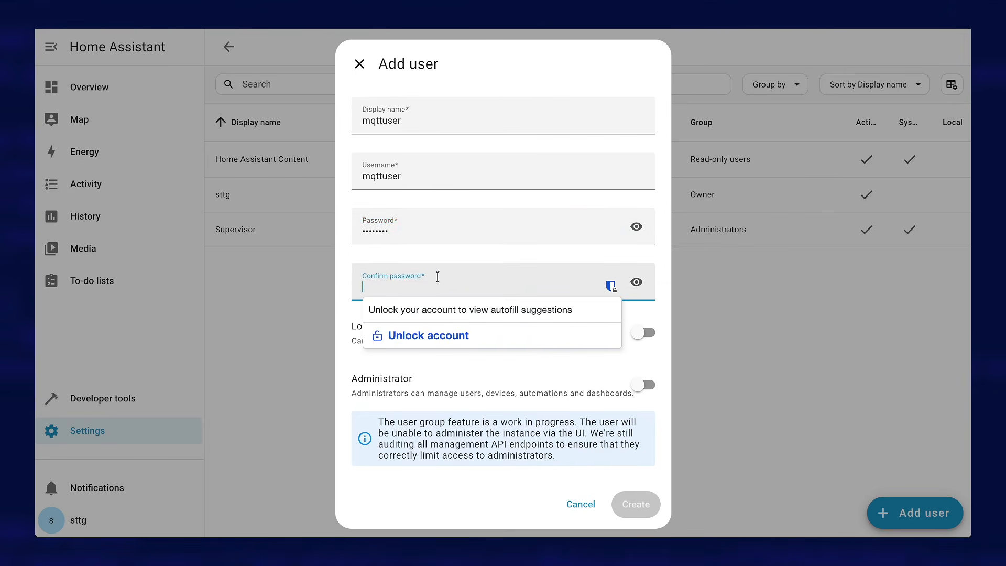
click(445, 260)
click(411, 283)
text(•••)
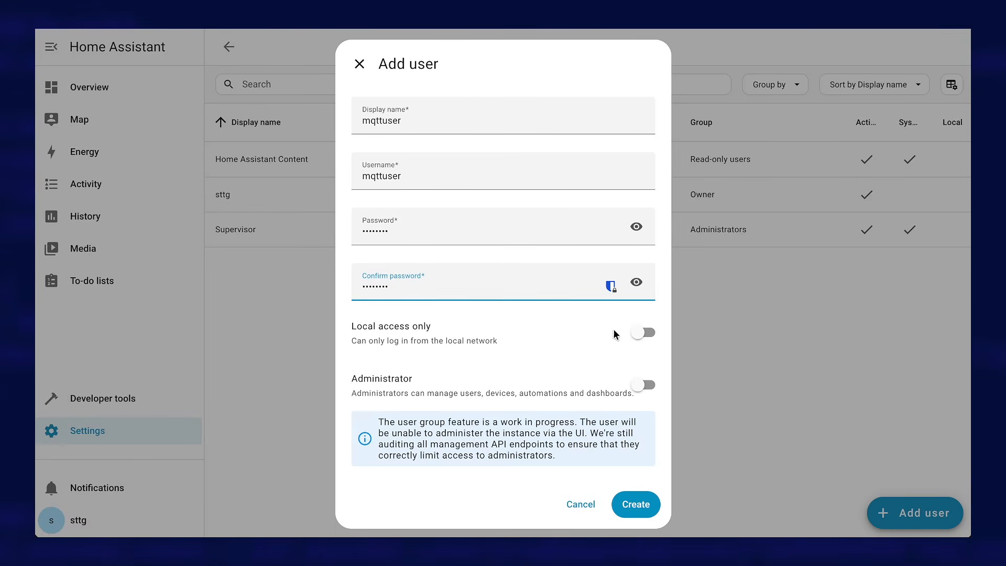
Enable Local access only and Administrator for the new user, and create the account
click(644, 335)
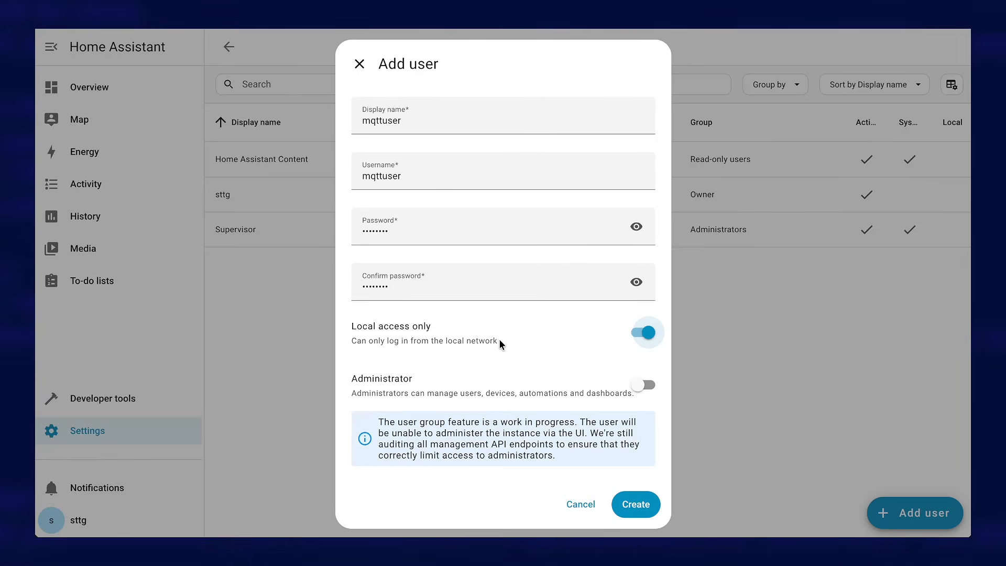
click(648, 386)
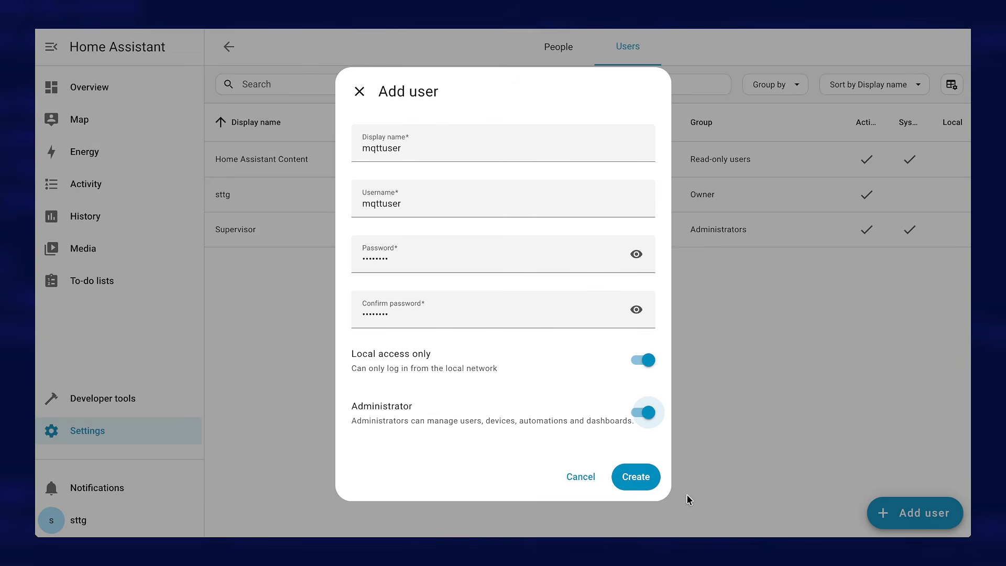
click(630, 477)
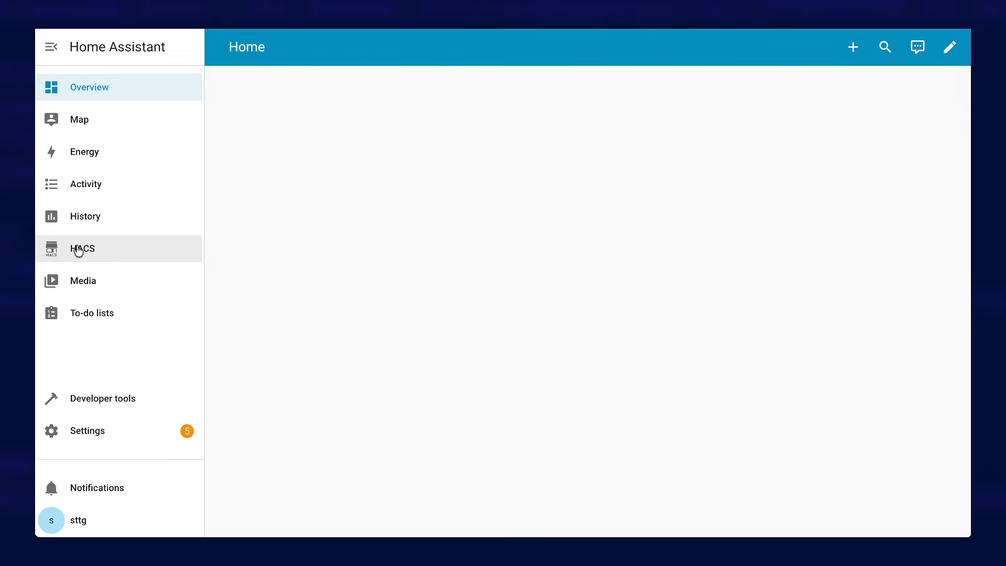
click(79, 252)
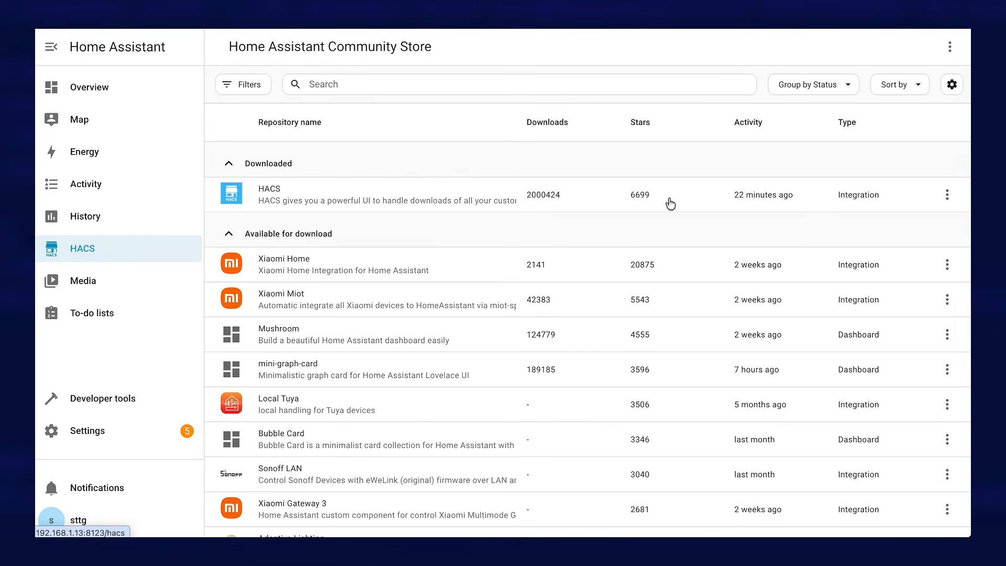
click(949, 47)
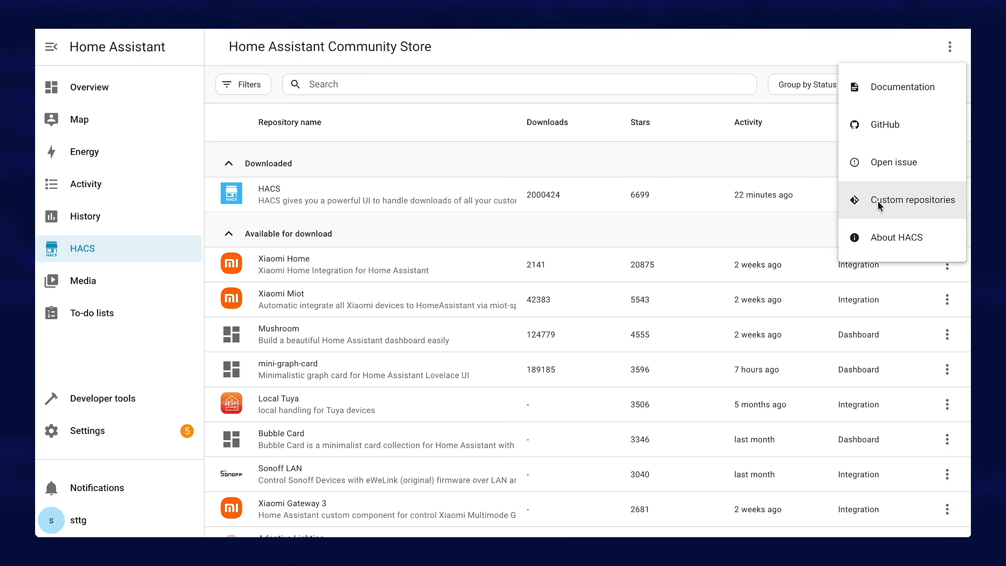
click(900, 201)
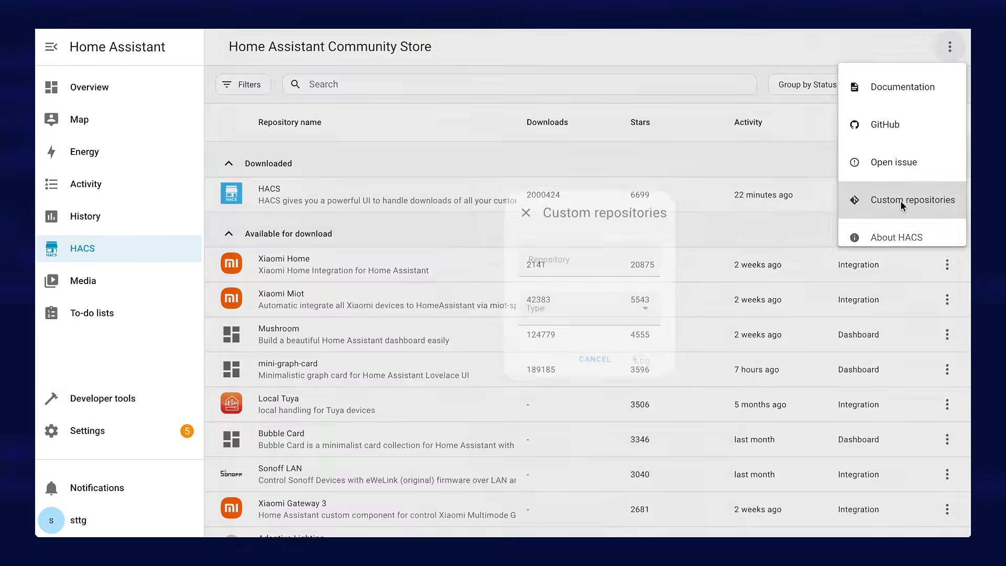
key(ctrl+v)
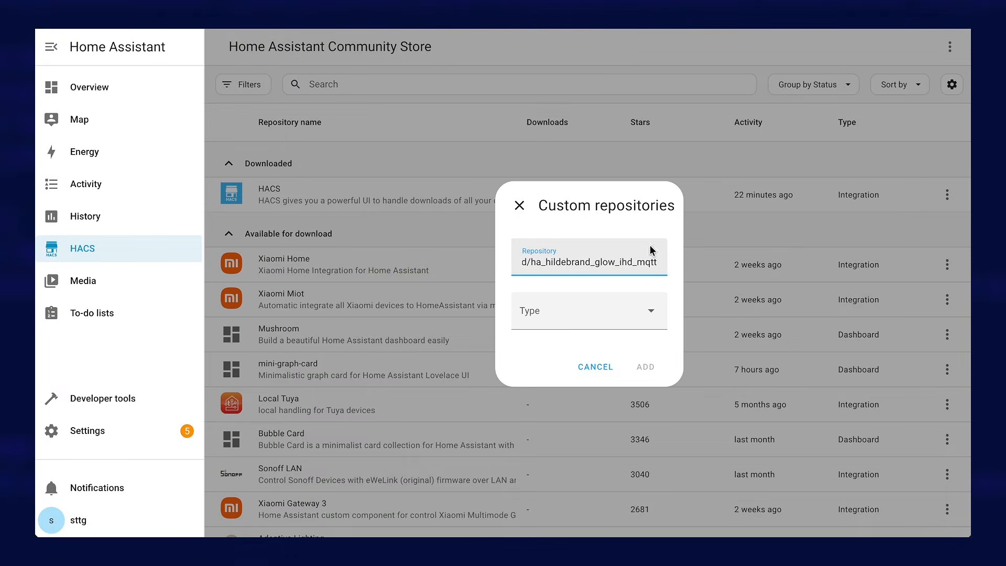
drag(656, 262, 631, 265)
click(610, 262)
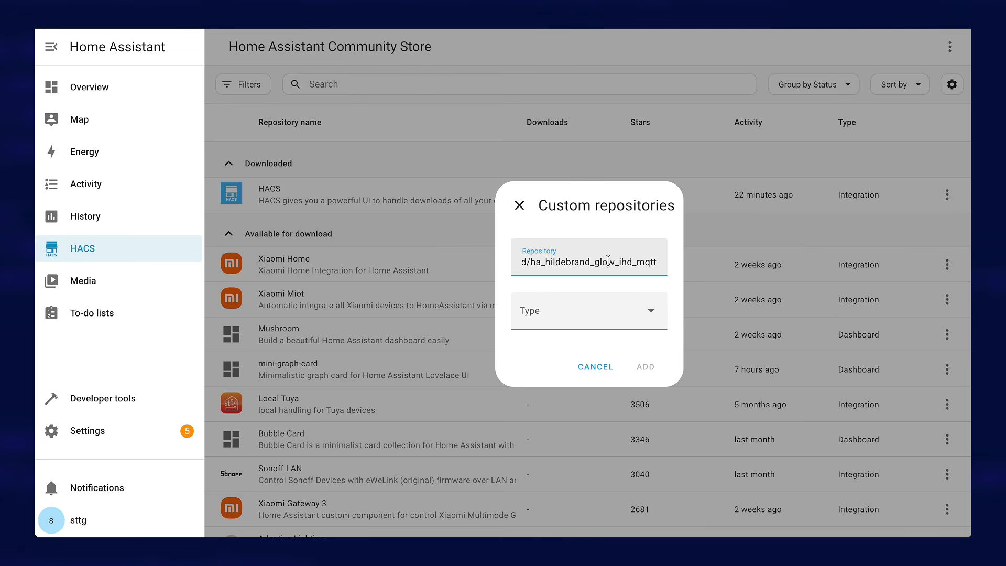
drag(533, 262, 486, 270)
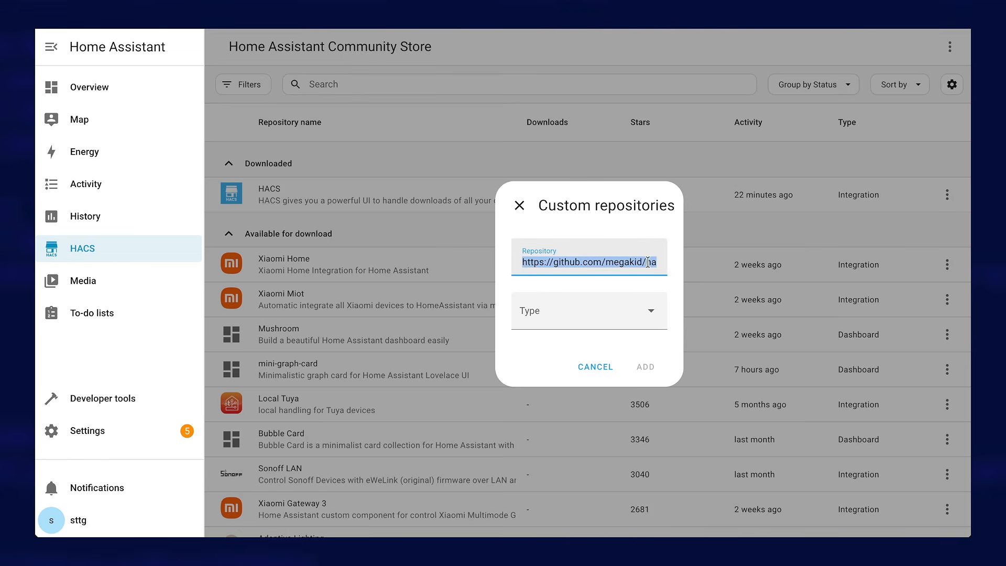
click(601, 262)
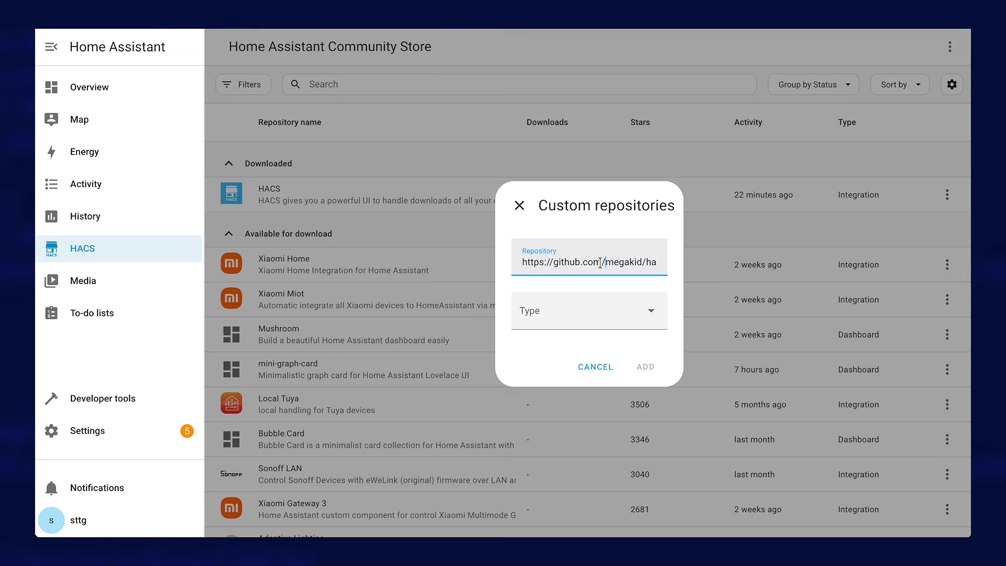
Set the custom repository's type to Integration, add it, and close the custom repositories dialog
click(652, 316)
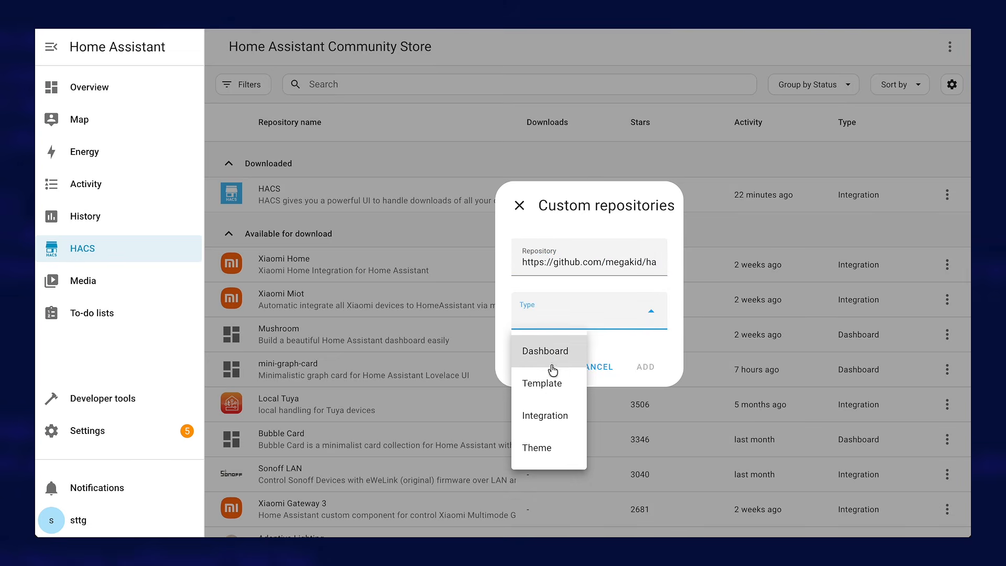
click(545, 416)
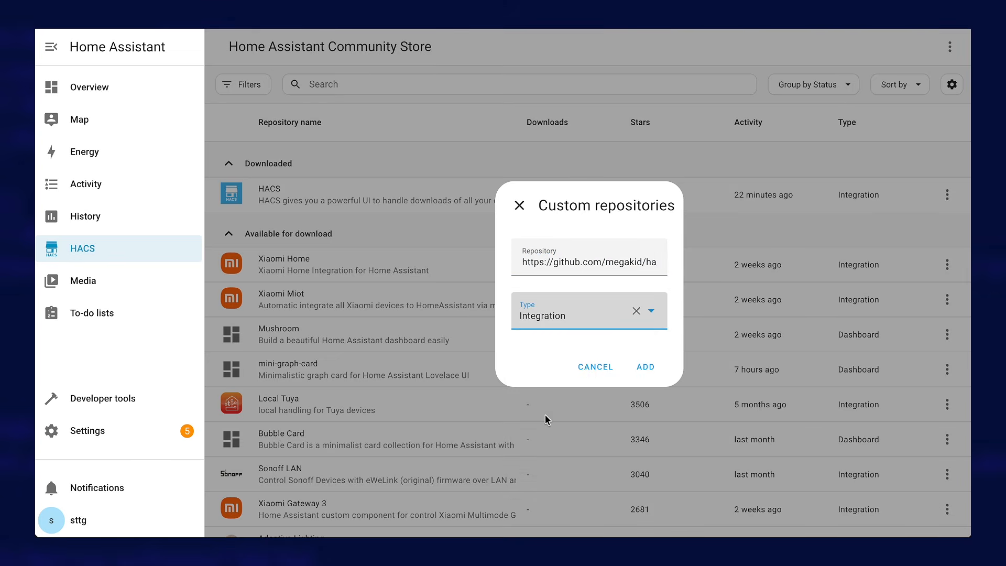
click(646, 368)
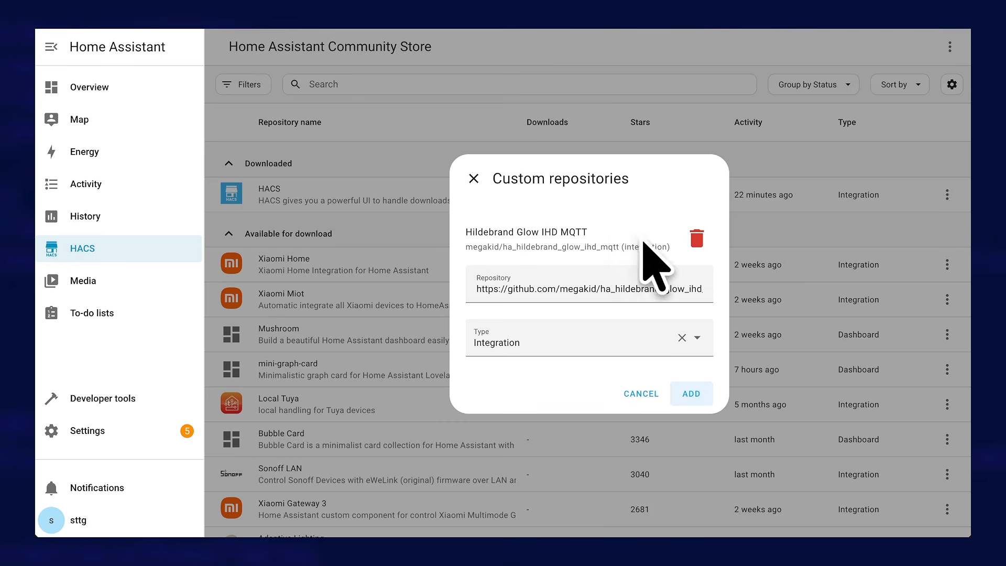
click(470, 180)
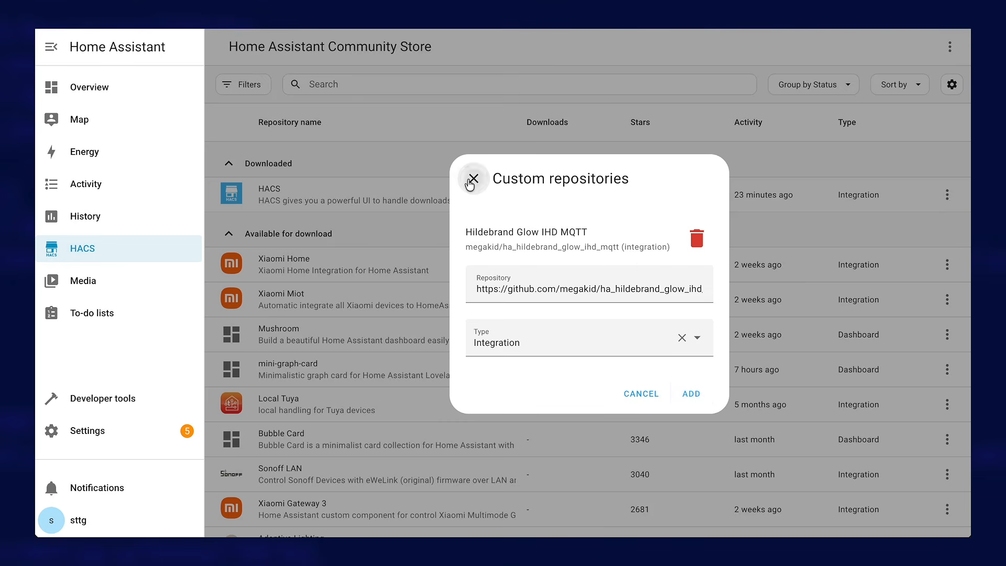
Search the community store for "hilde" and review the Hildebrand Glow IHD MQTT integration's page
click(322, 85)
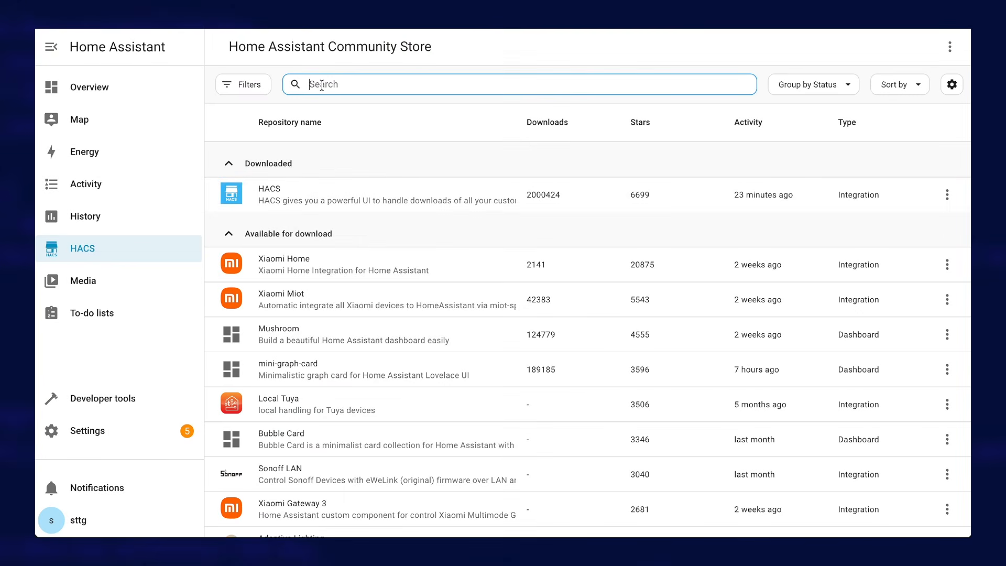
text(hilde)
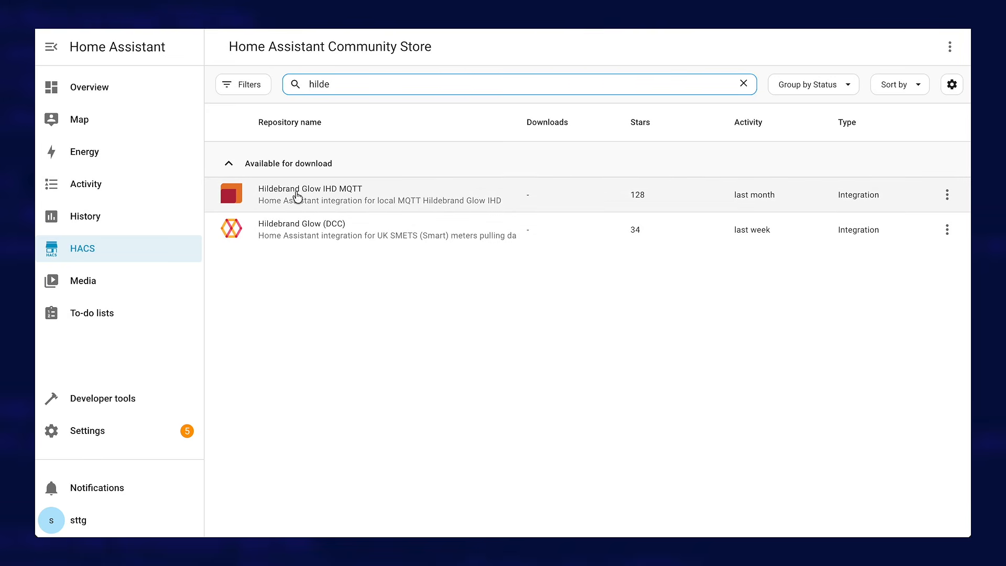
click(353, 197)
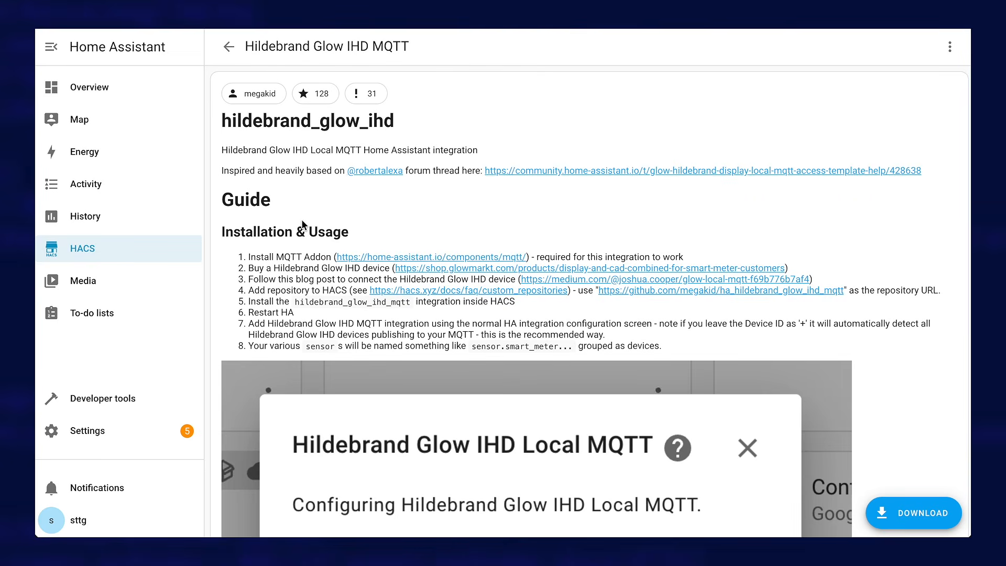
scroll(301, 226, down, 2)
scroll(302, 225, up, 2)
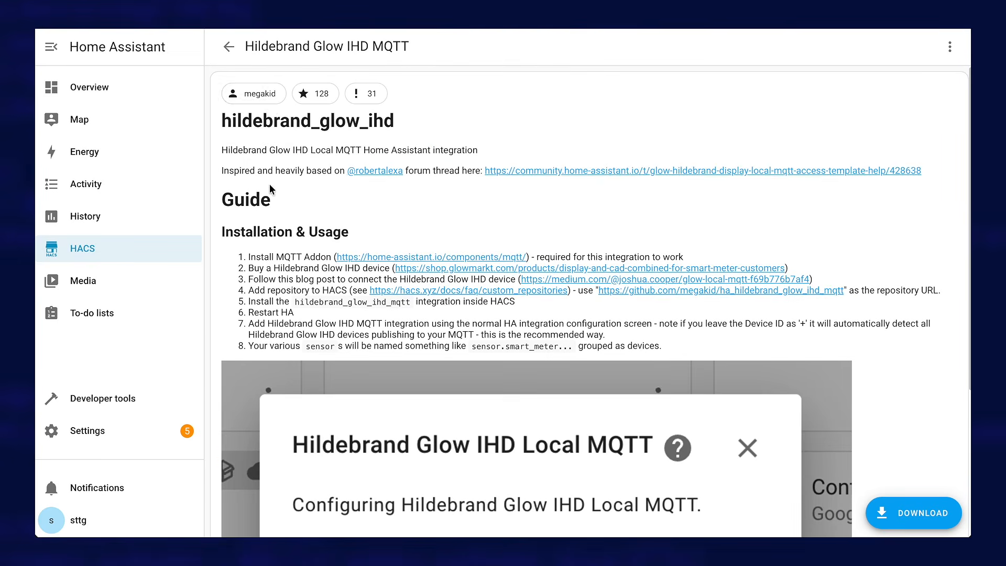
Download version v1.8.0 of the Hildebrand Glow IHD MQTT integration and return to the store list
click(925, 524)
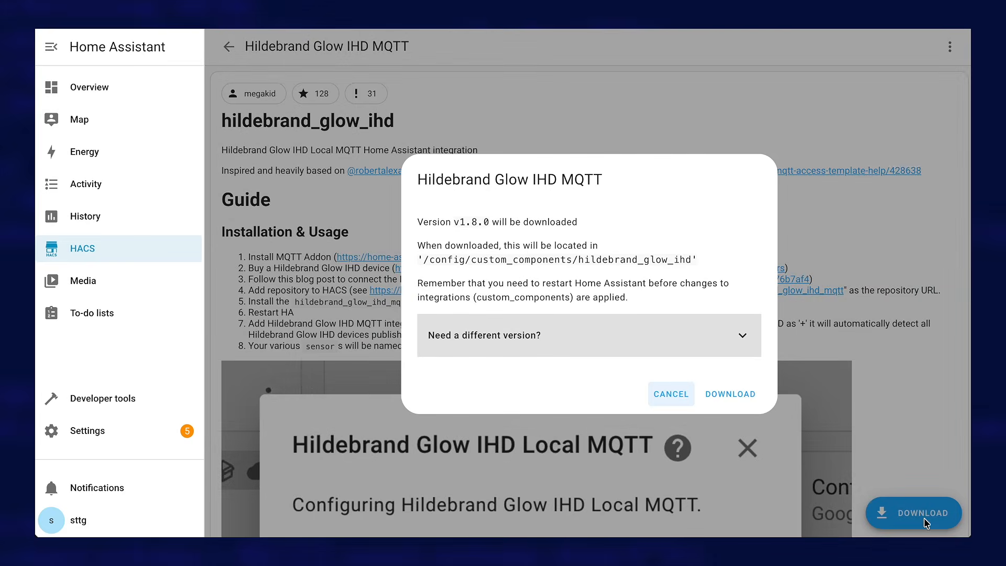
click(724, 394)
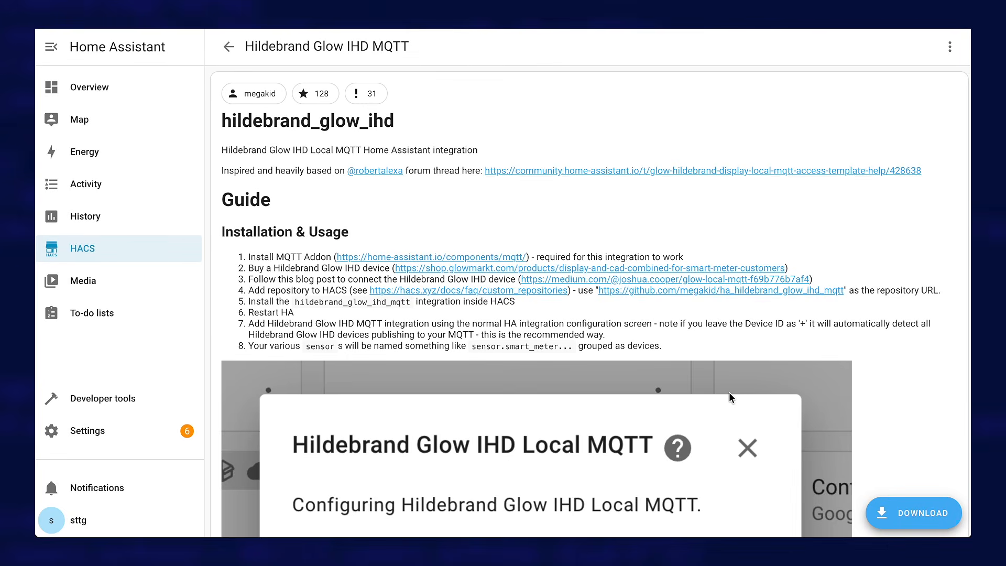
click(229, 48)
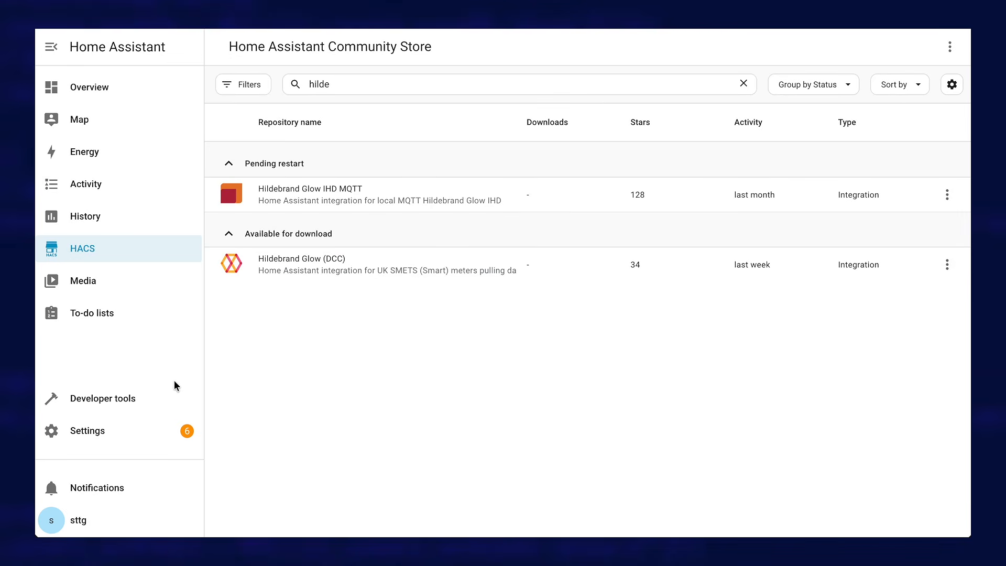
Run a full restart of Home Assistant from the developer tools and confirm it
click(107, 400)
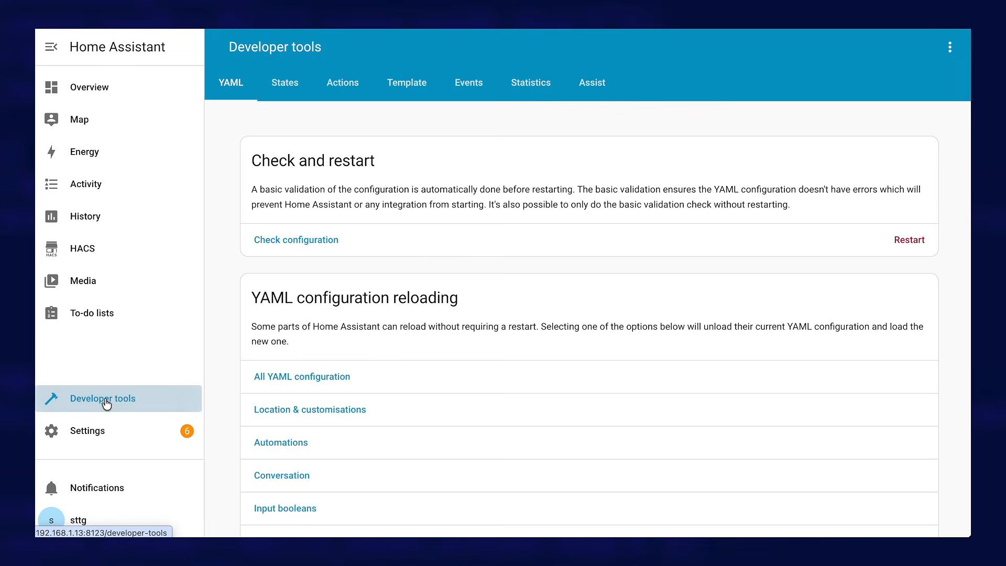
click(904, 244)
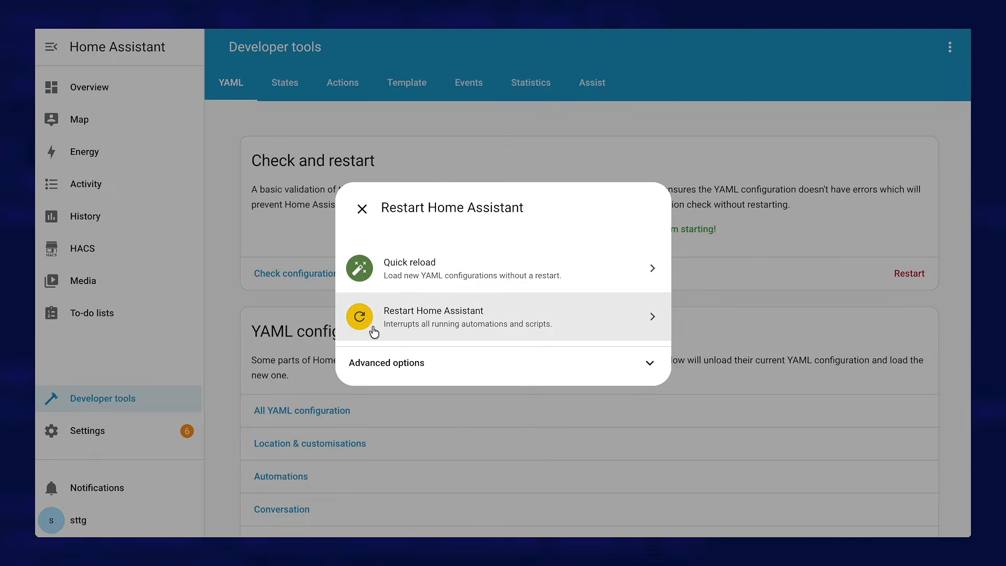
click(441, 326)
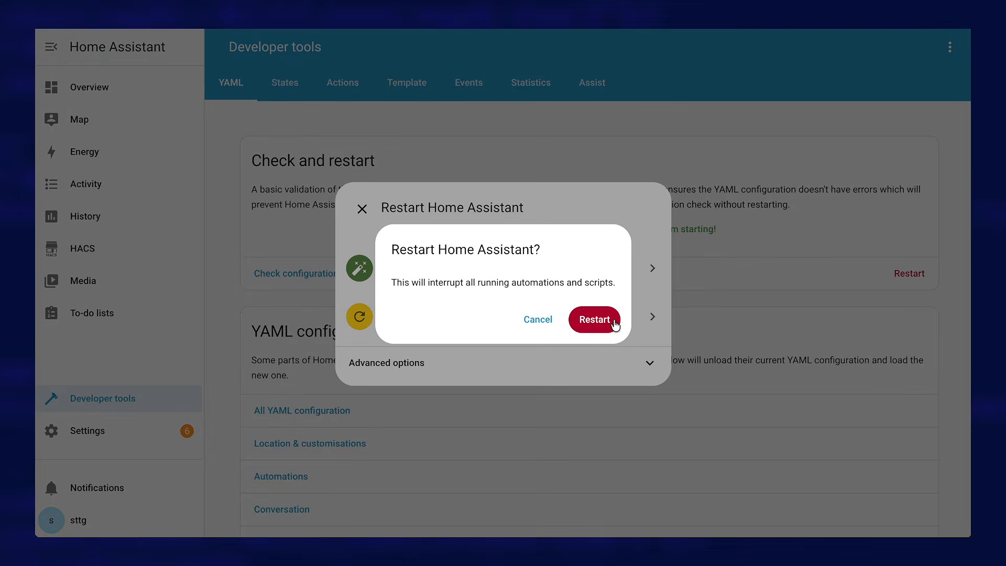
click(598, 320)
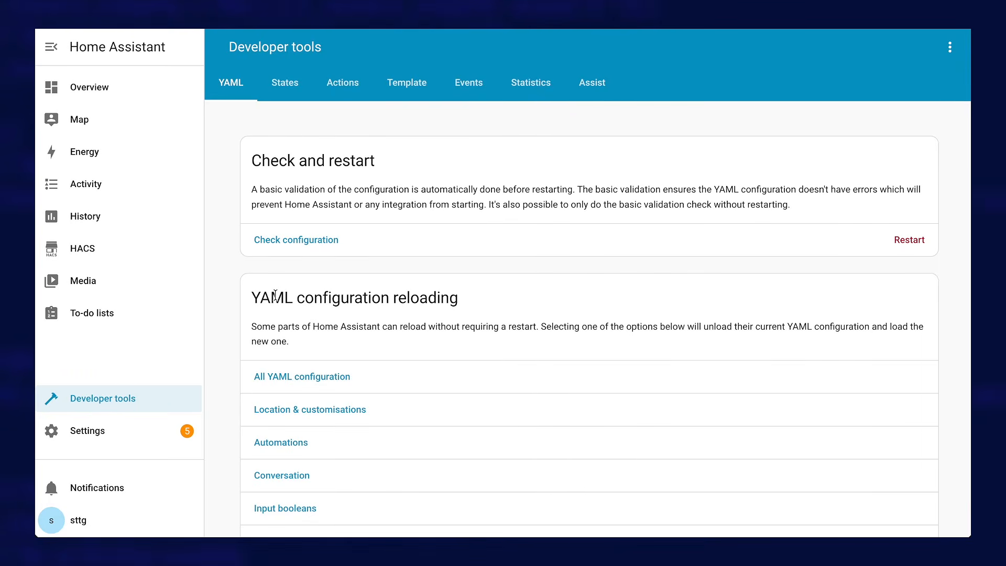
Look up the IPv4 address of the end0 interface in the system network settings, also checking the wlan0 interface
click(109, 437)
scroll(432, 433, down, 5)
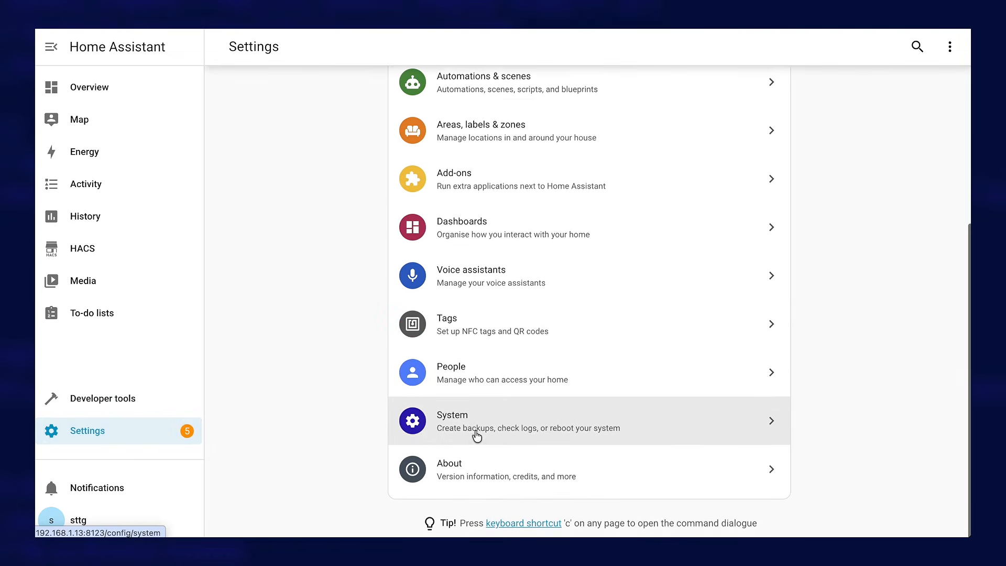
click(477, 433)
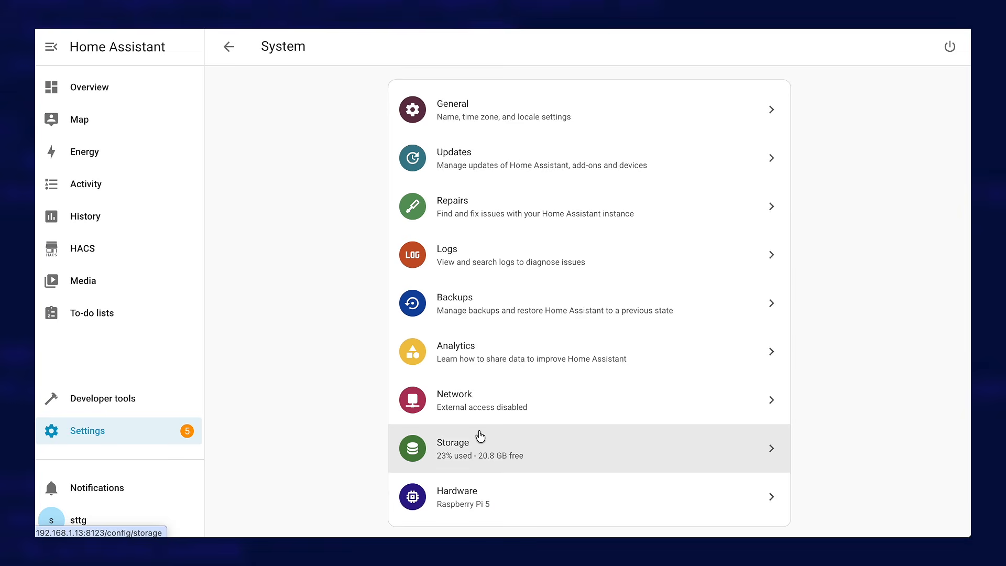
click(435, 407)
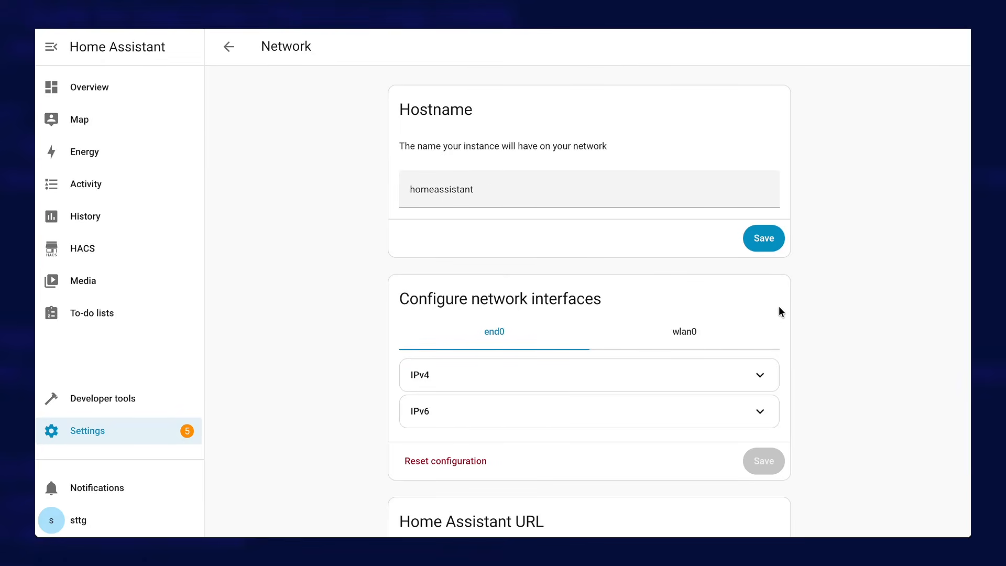
click(684, 335)
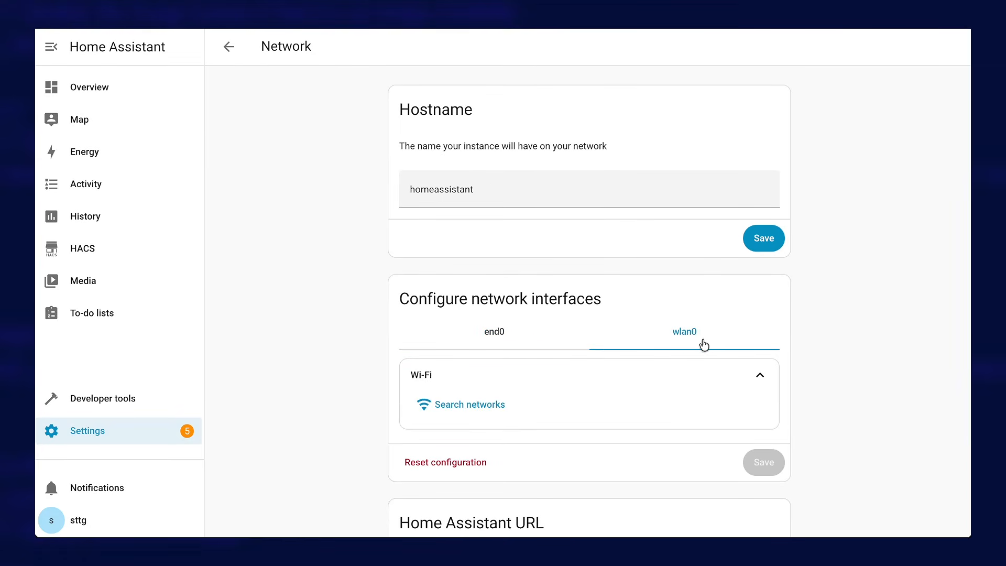
click(497, 343)
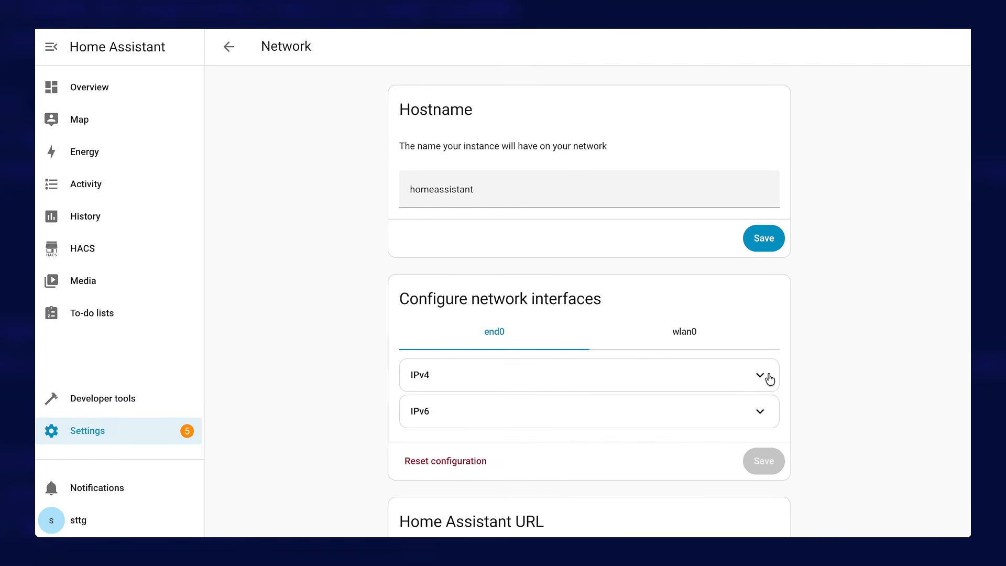
click(520, 377)
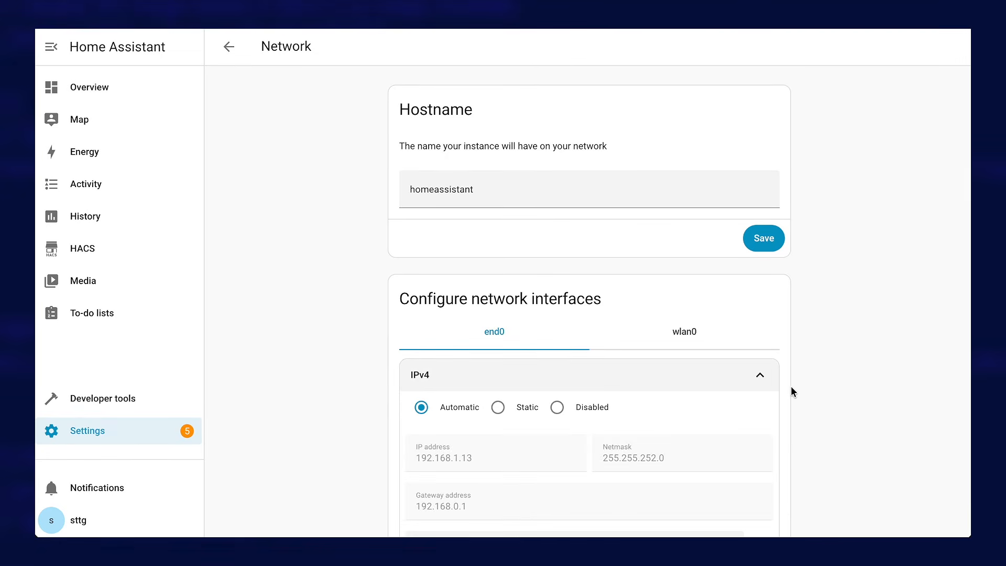
scroll(790, 386, down, 3)
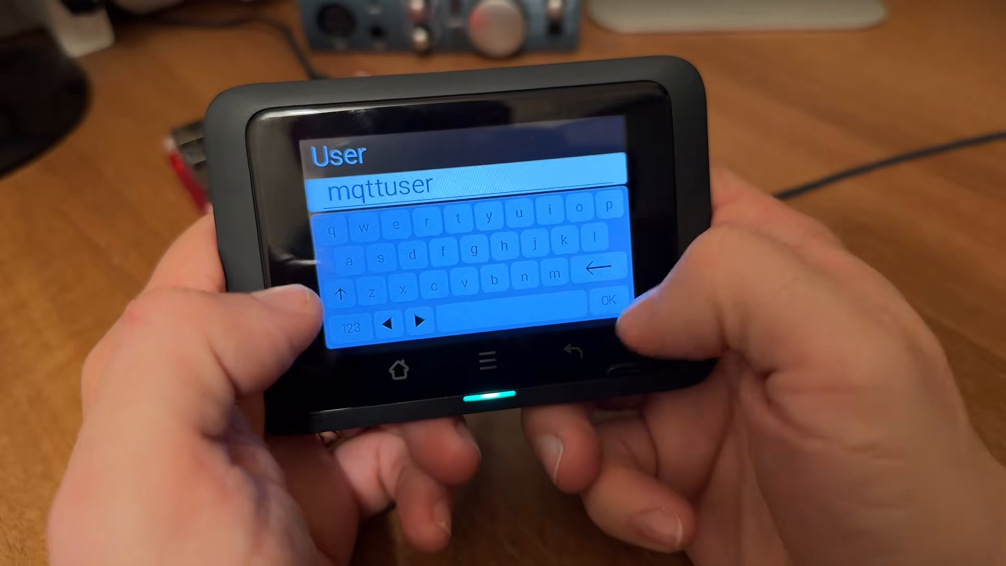
click(604, 313)
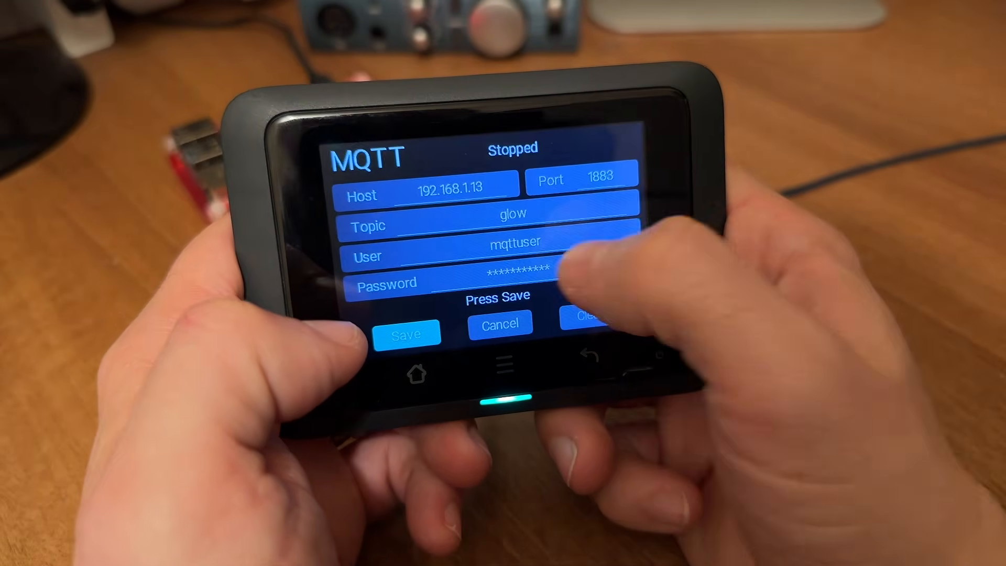
click(535, 268)
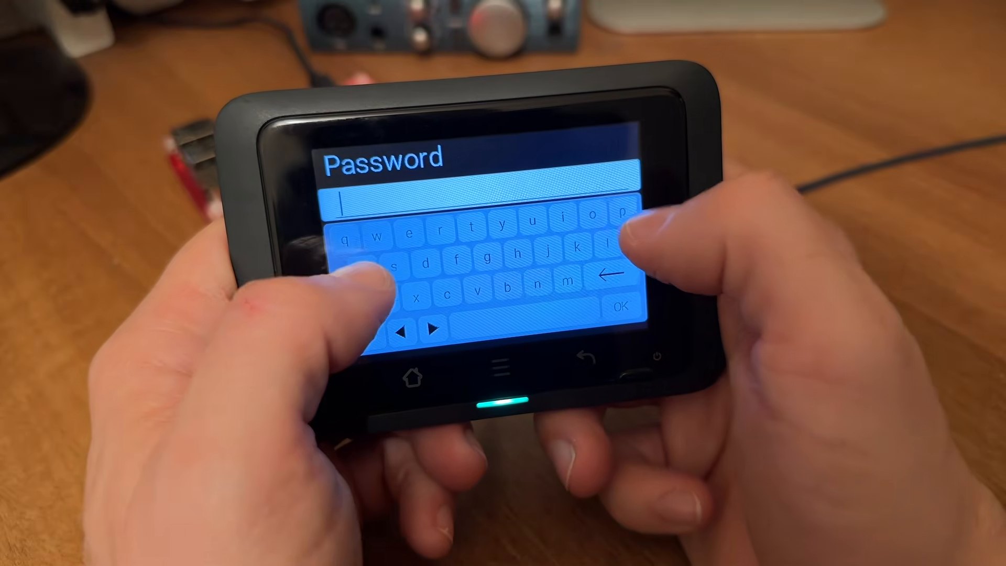
text(pa)
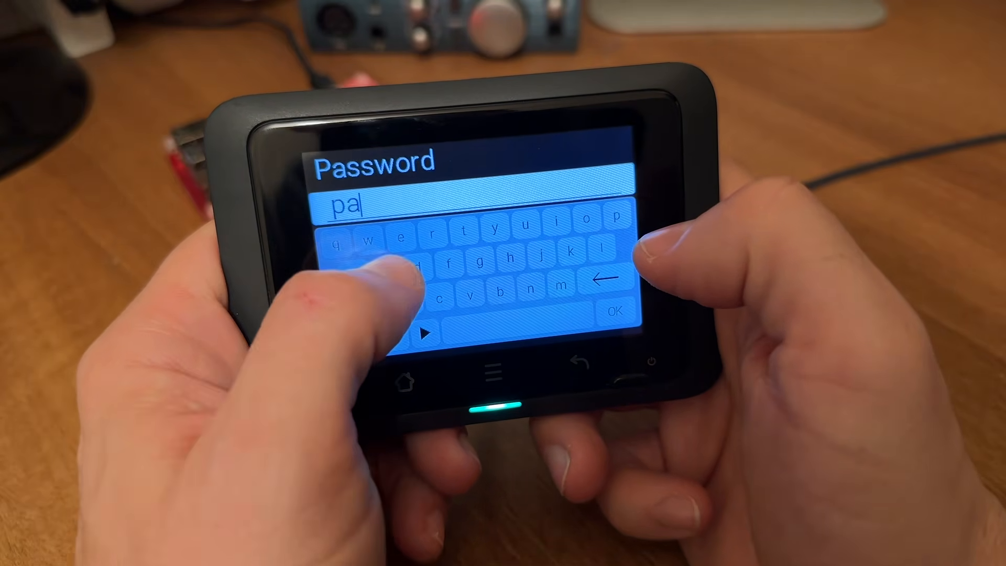
text(sswo)
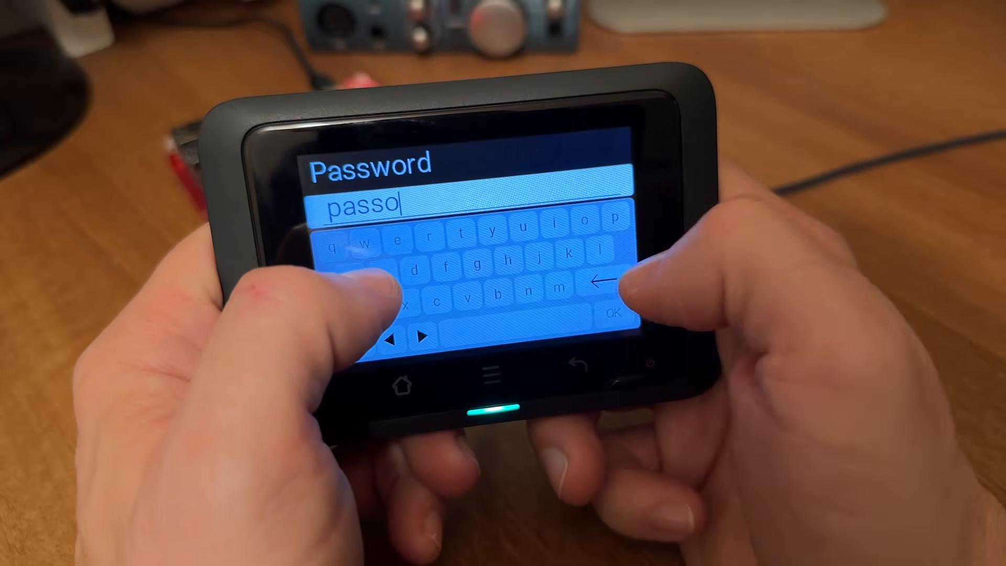
key(BackSpace)
text(word)
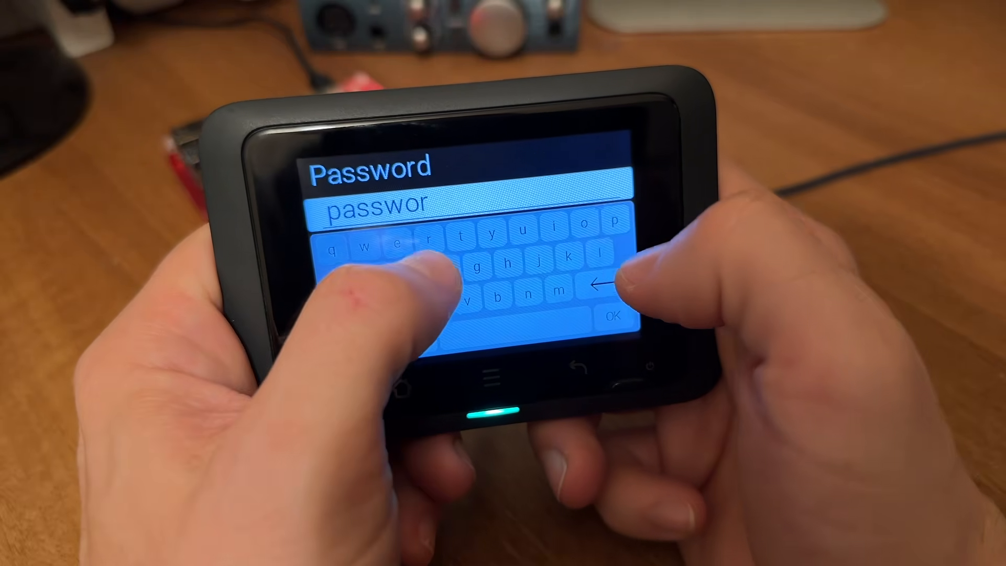
key(Return)
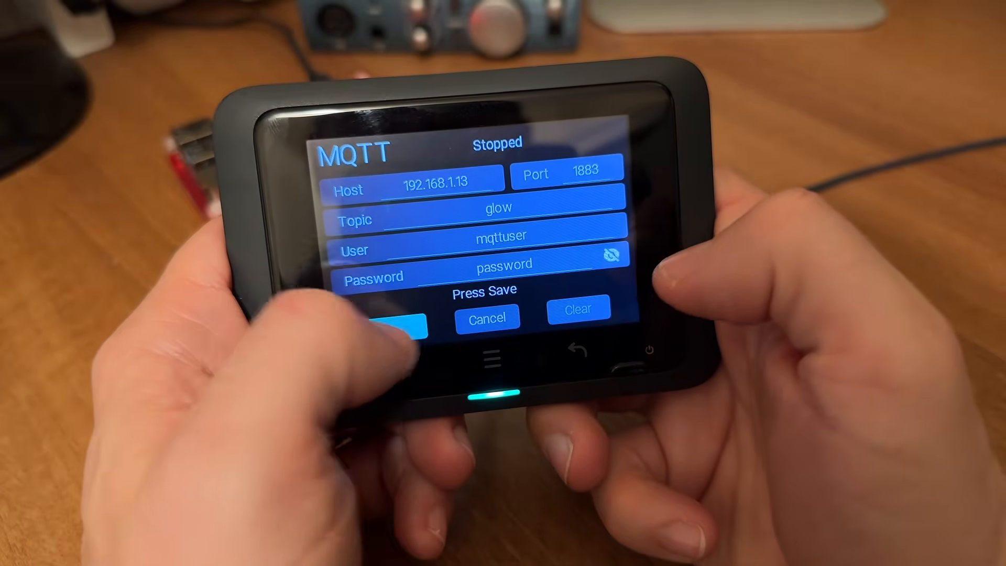
click(390, 332)
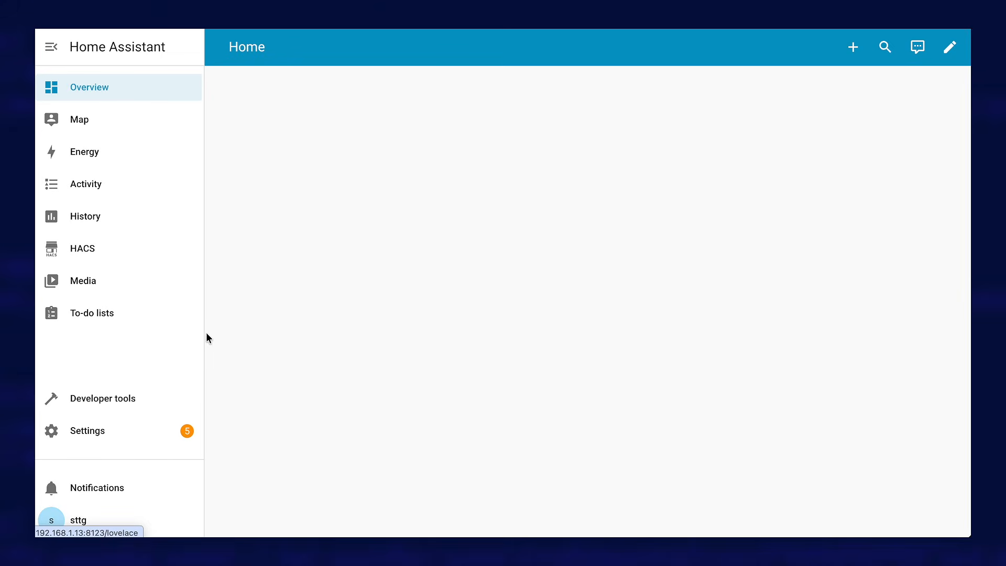
Add the Hildebrand Glow IHD MQTT integration, keeping device ID +, topic prefix glow and the Europe/London time zone for both meters
click(93, 435)
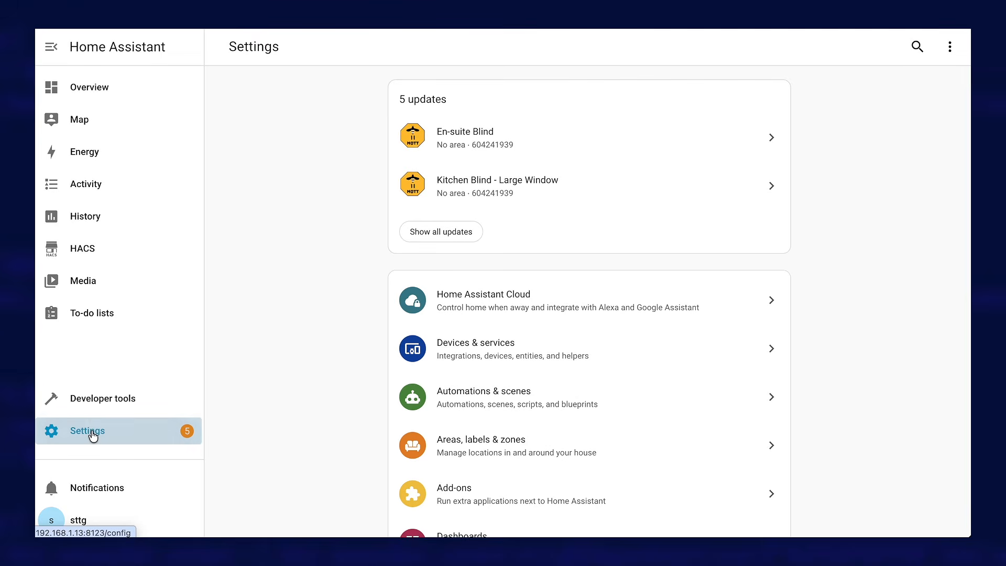
click(499, 348)
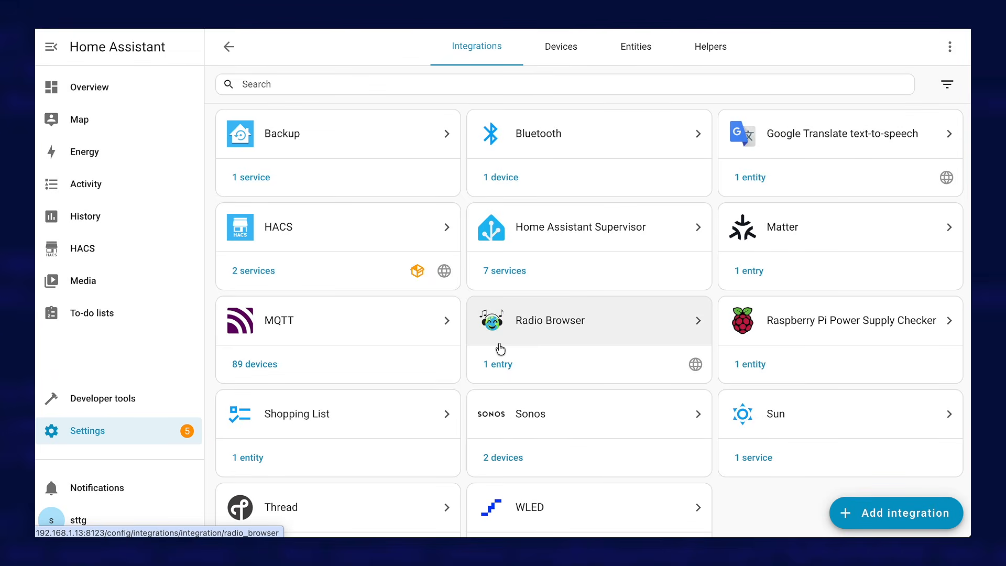
click(896, 516)
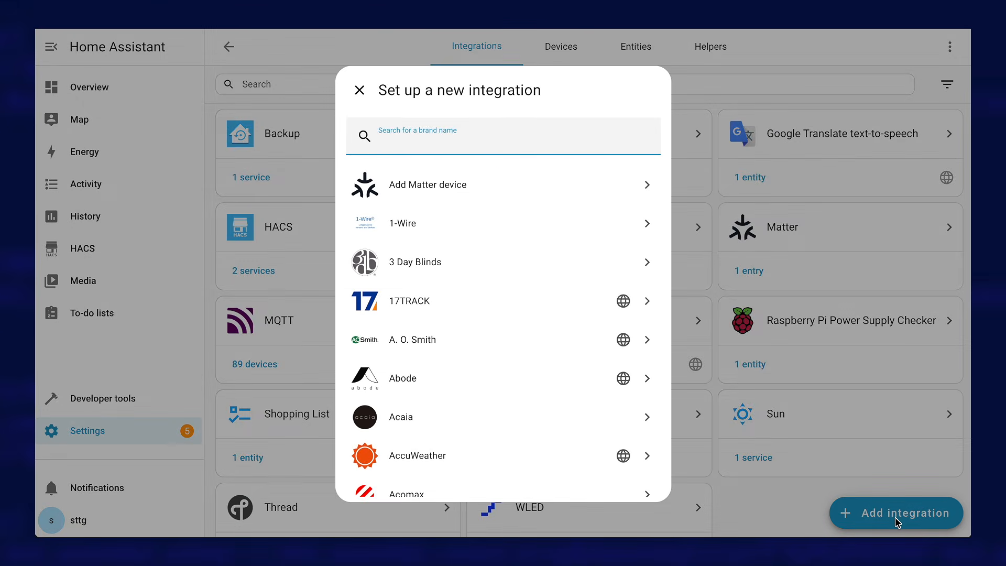
text(hilde)
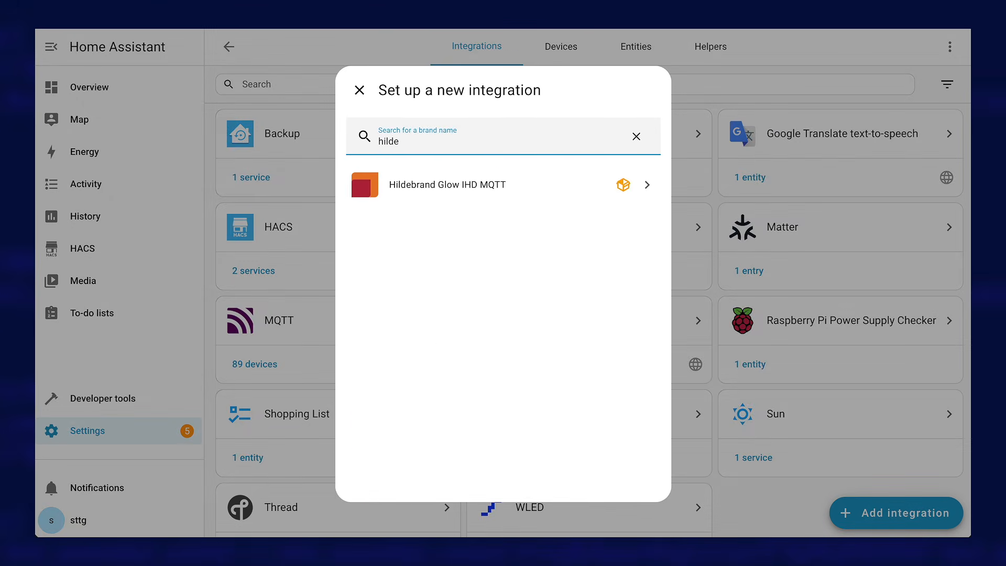
click(478, 192)
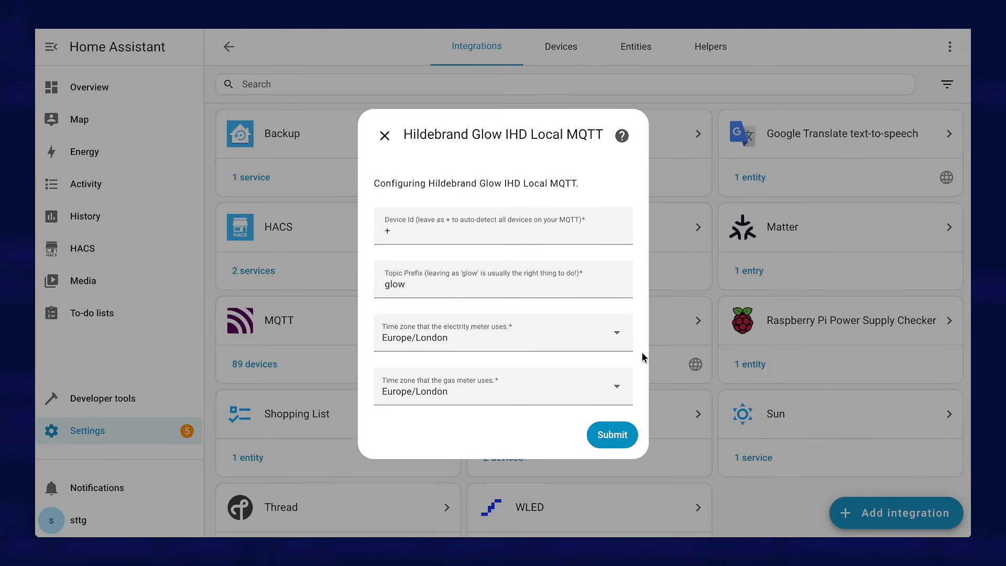
click(612, 440)
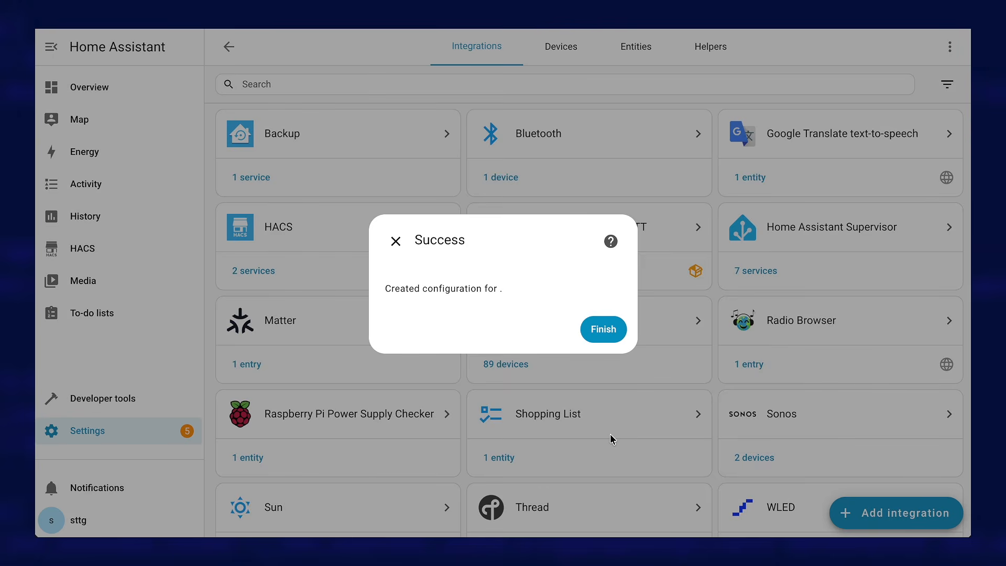
click(603, 330)
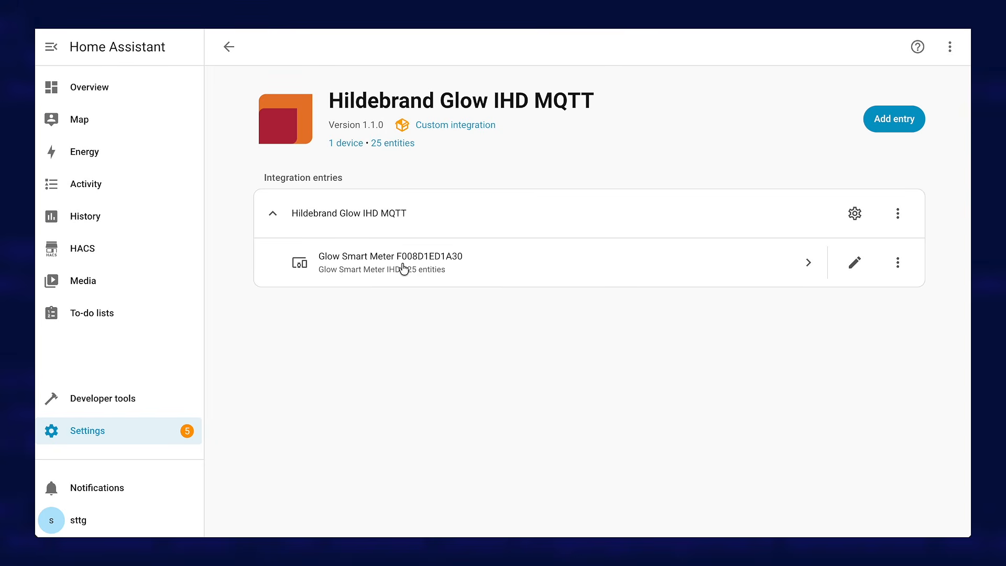
Open the Glow Smart Meter device and inspect the details of its Electricity: Power and Electricity: Import (This week) sensors
click(608, 274)
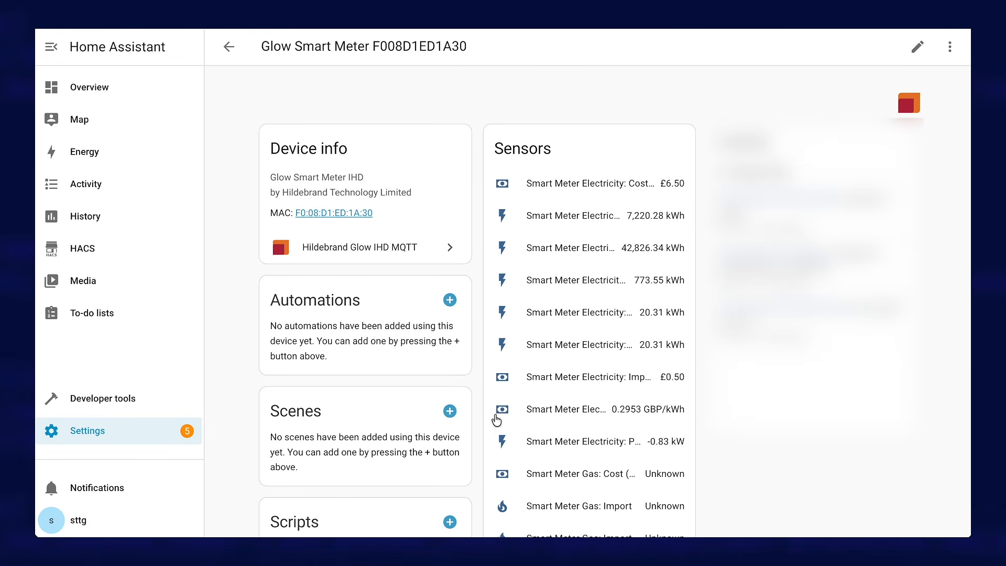
click(601, 443)
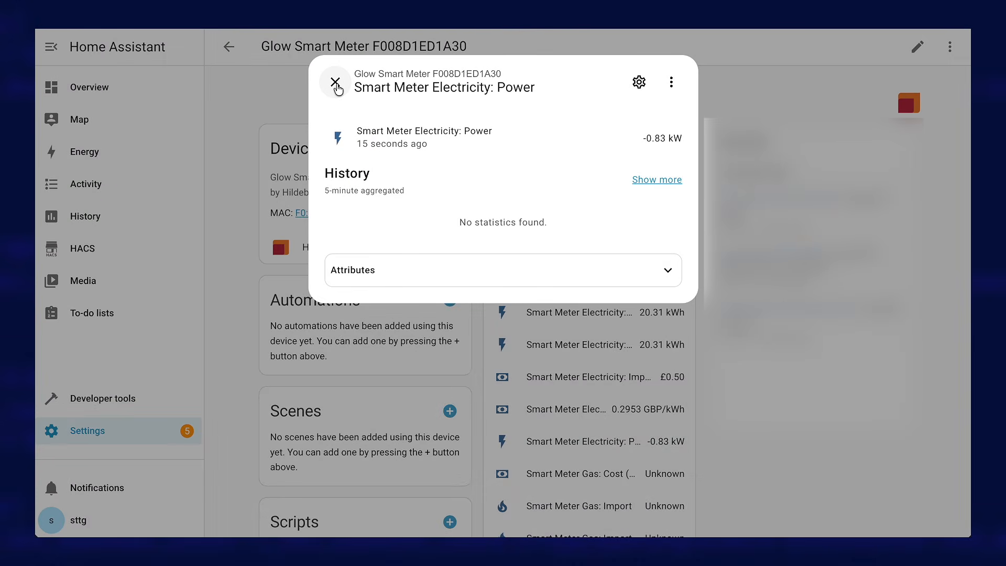
click(336, 84)
click(575, 318)
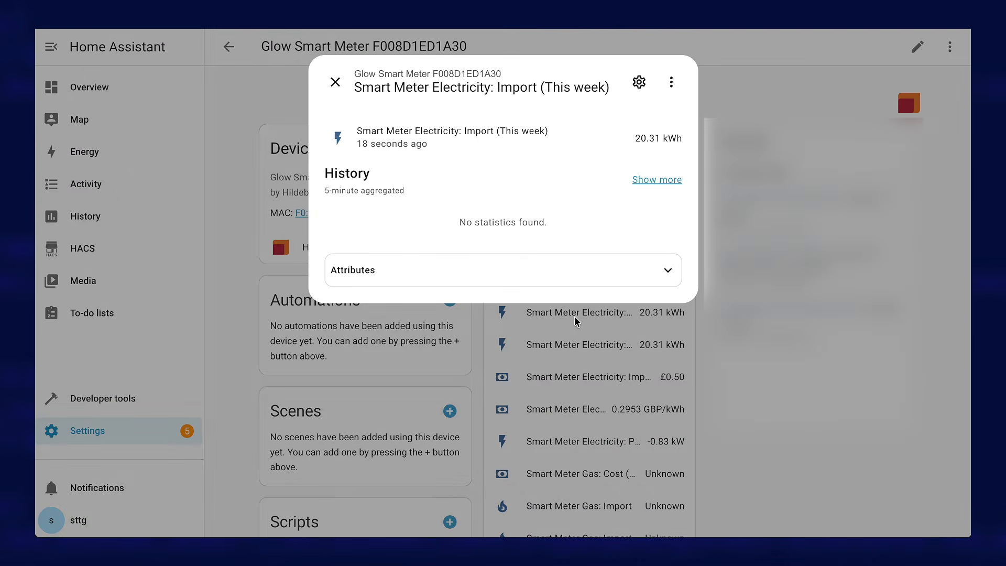
click(334, 83)
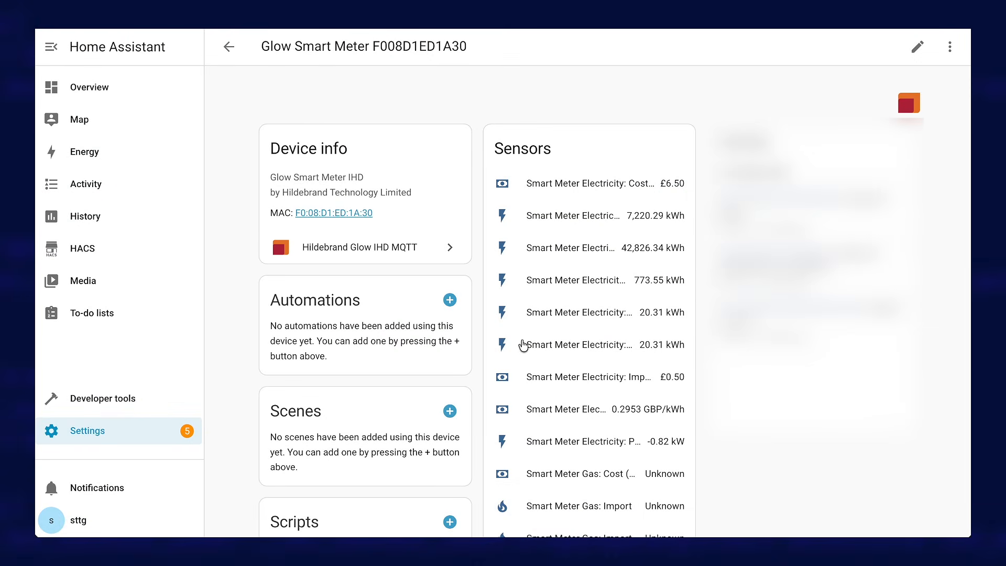